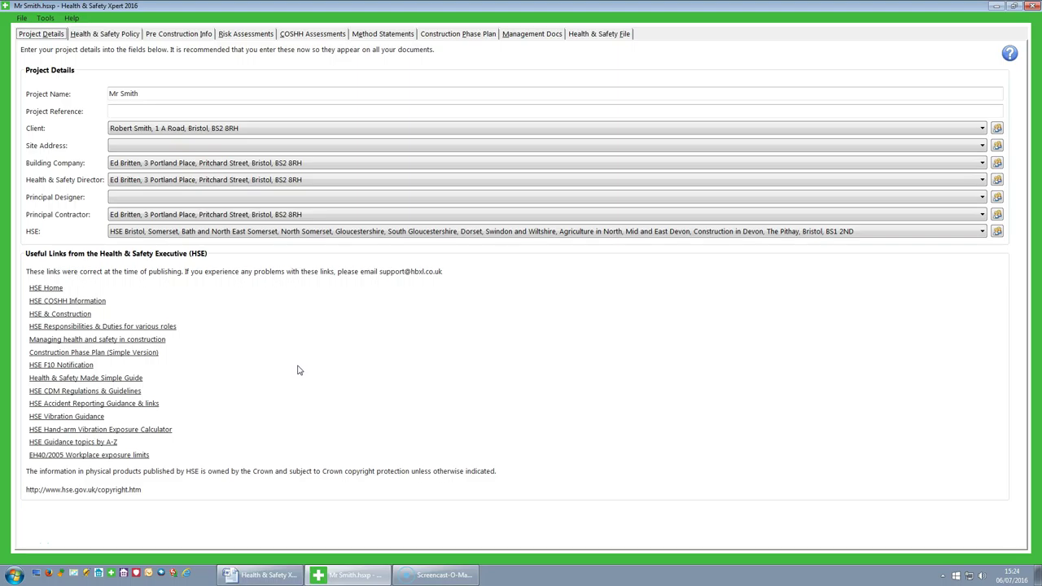
# Open the project's risk assessments and bring up the export options for them.
pyautogui.click(280, 366)
pyautogui.click(247, 34)
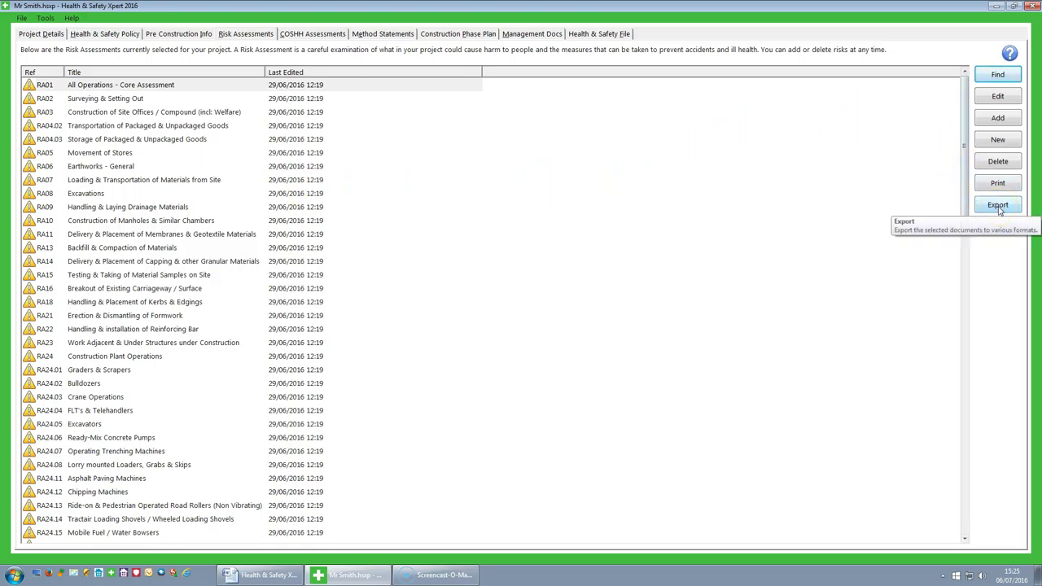
pyautogui.click(998, 206)
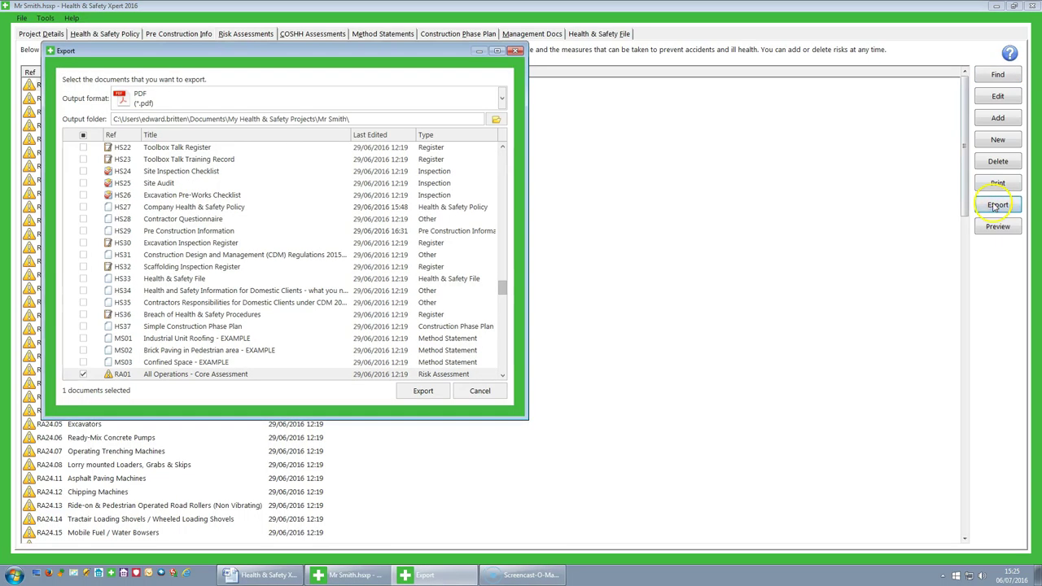
# Select risk assessments RA02, RA03, RA04.02, RA04.03, RA05, RA06 and RA07 for the PDF export in addition to RA01.
pyautogui.scroll(-3, 172, 269)
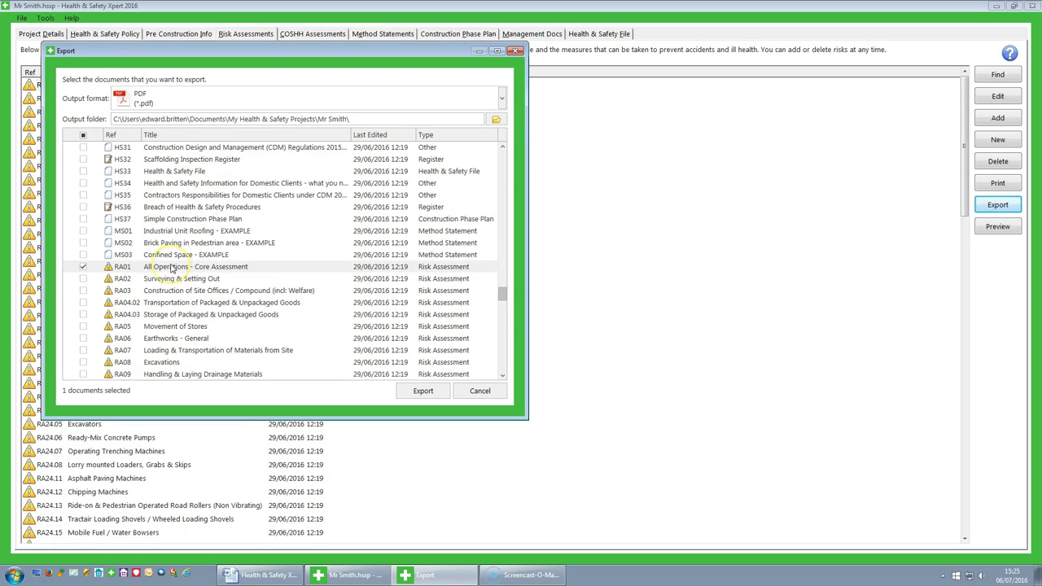
pyautogui.scroll(-2, 173, 269)
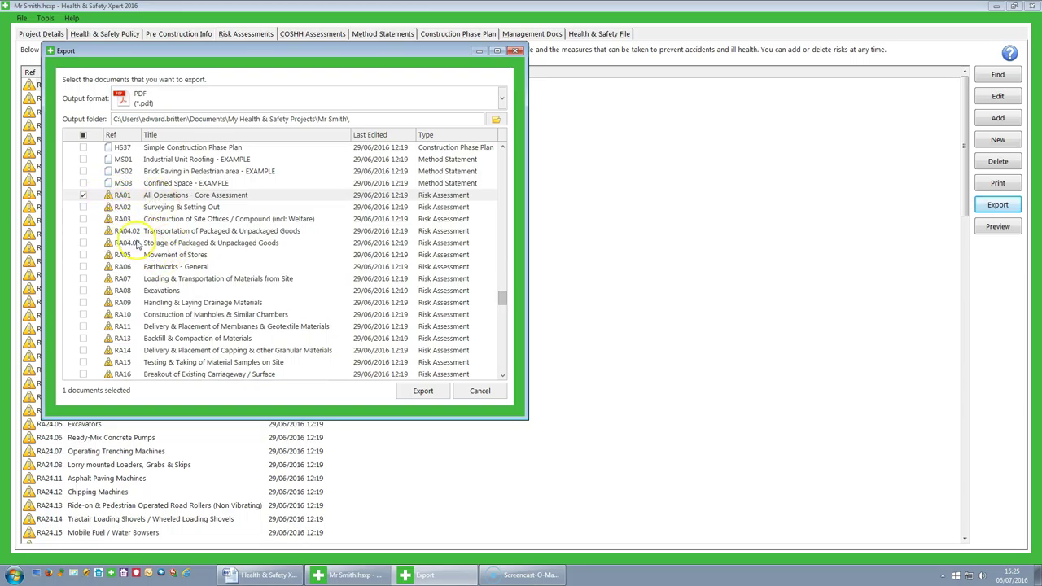
pyautogui.click(84, 207)
pyautogui.click(83, 219)
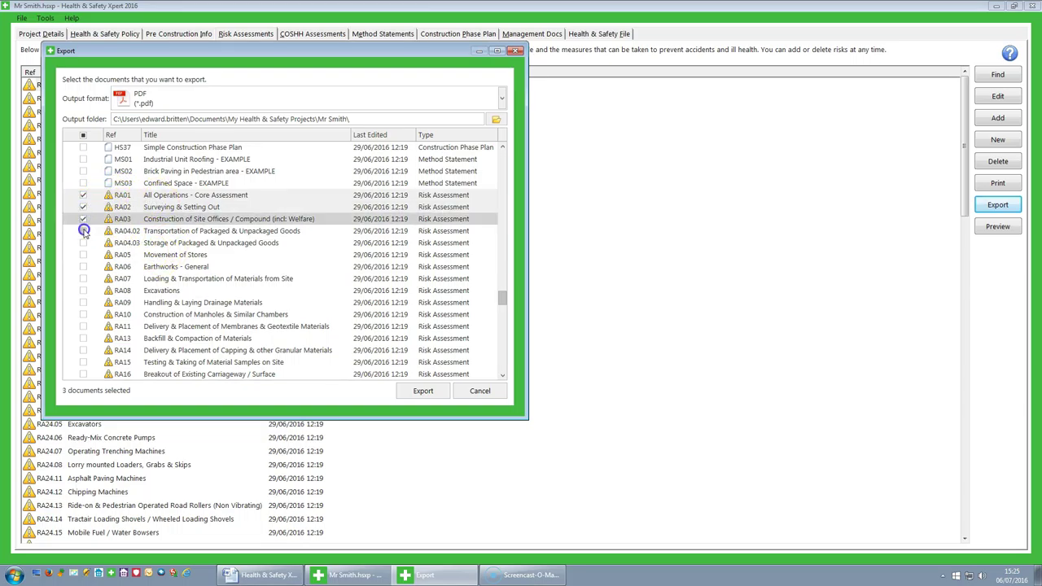
pyautogui.click(83, 231)
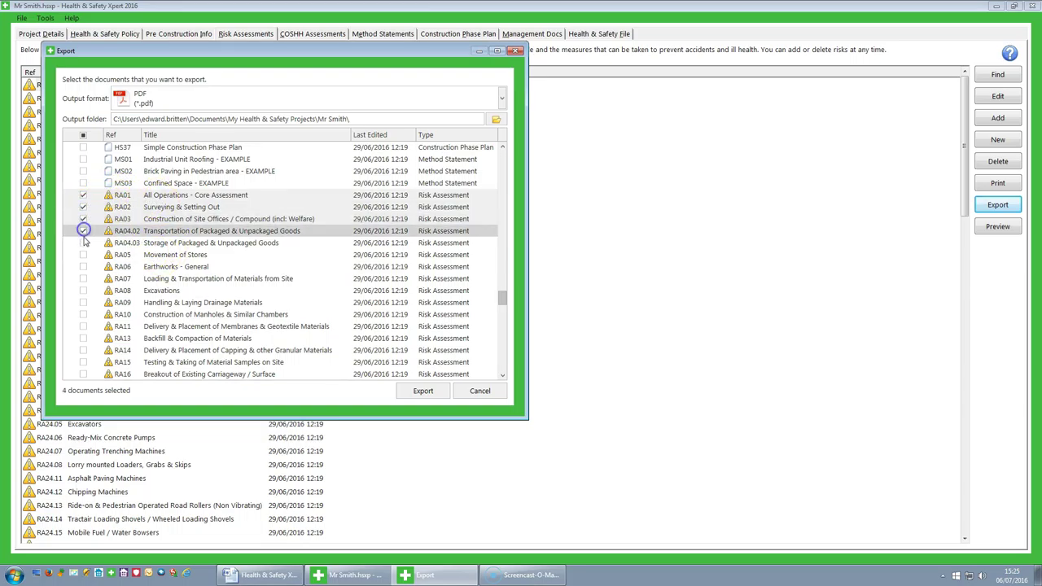
pyautogui.click(83, 242)
pyautogui.click(83, 255)
pyautogui.click(83, 267)
pyautogui.click(84, 278)
# Add RA11, RA24.01, RA24.02, RA24.05, RA24.06, RA24.08 and RA24.11 to the export selection, and cancel the export.
pyautogui.scroll(-5, 83, 269)
pyautogui.click(83, 148)
pyautogui.click(83, 266)
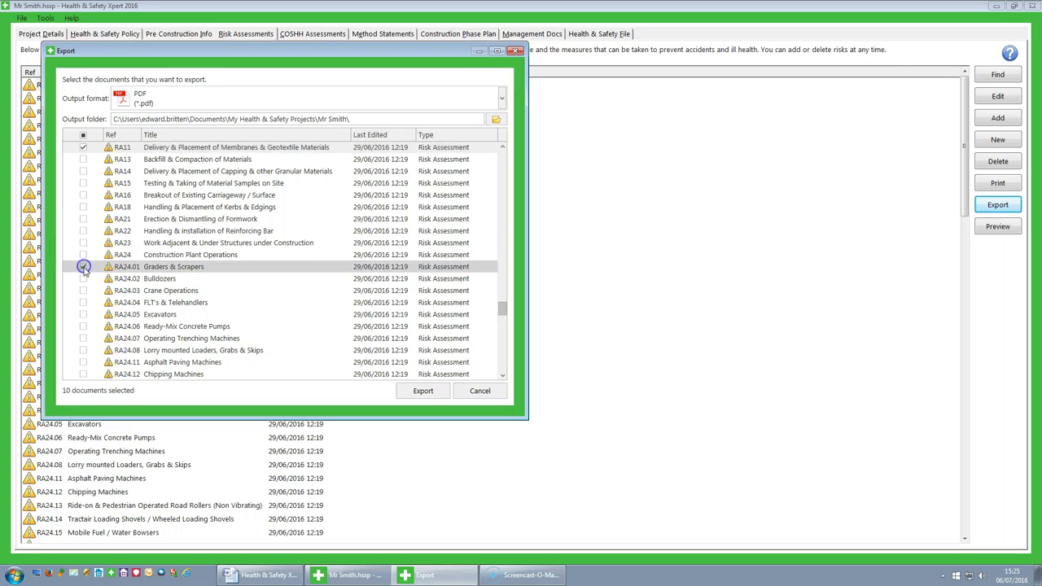
pyautogui.click(83, 278)
pyautogui.scroll(-2, 88, 271)
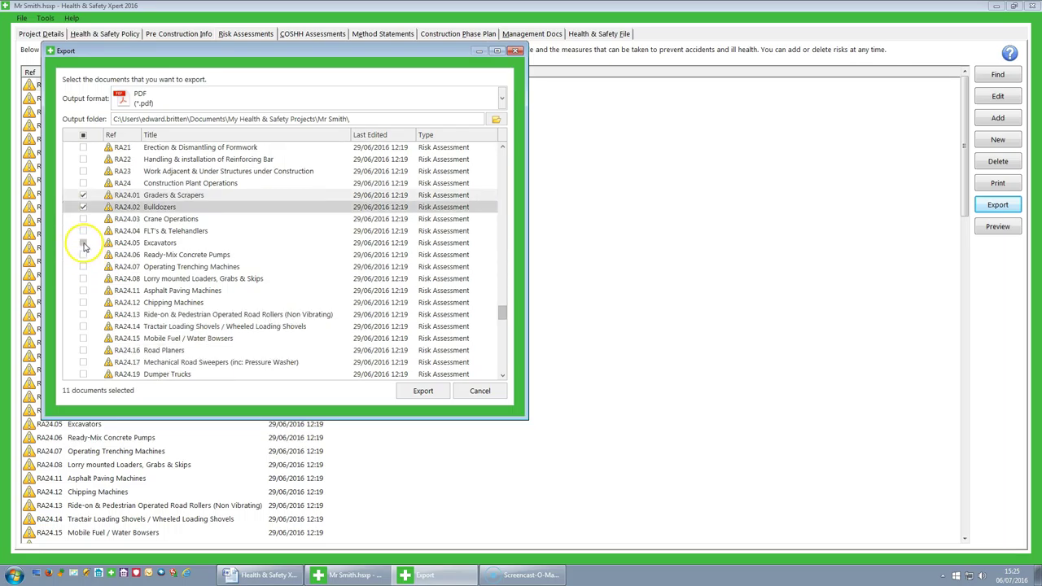
pyautogui.click(83, 242)
pyautogui.click(83, 254)
pyautogui.click(83, 278)
pyautogui.click(83, 291)
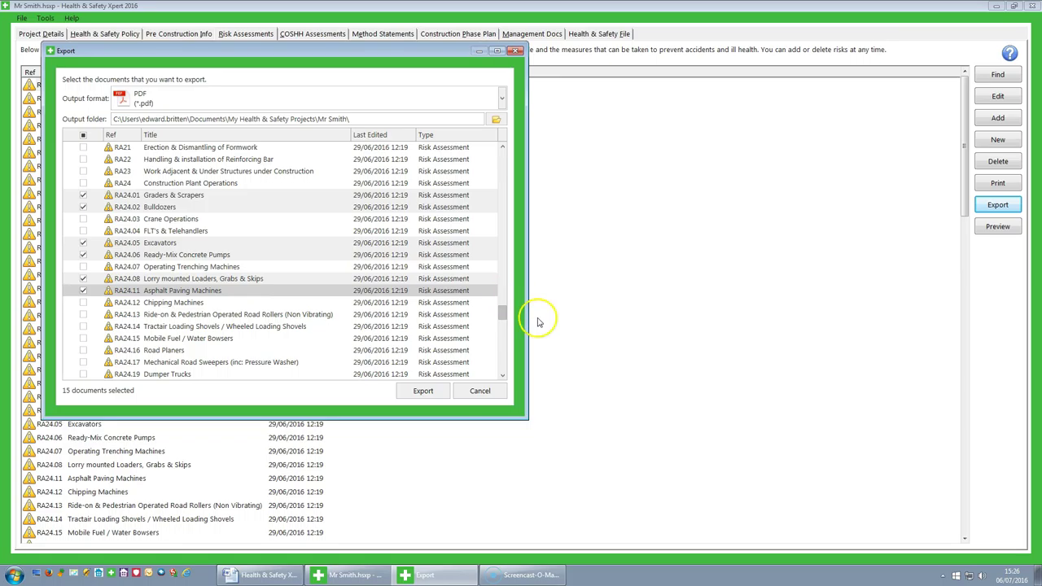
pyautogui.click(488, 392)
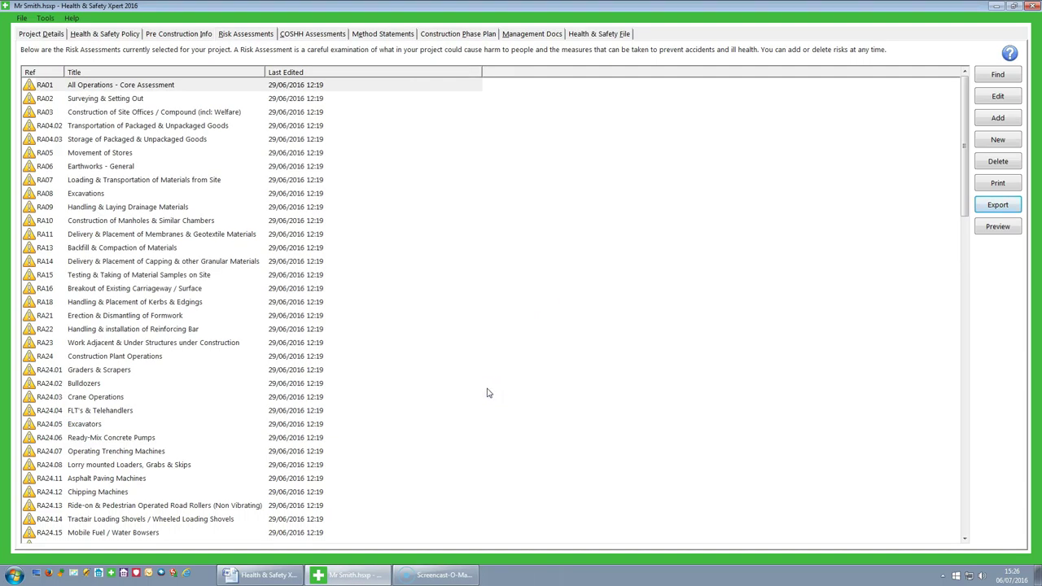
# Preview the RA24.02 Bulldozers risk assessment document and close the preview.
pyautogui.click(84, 384)
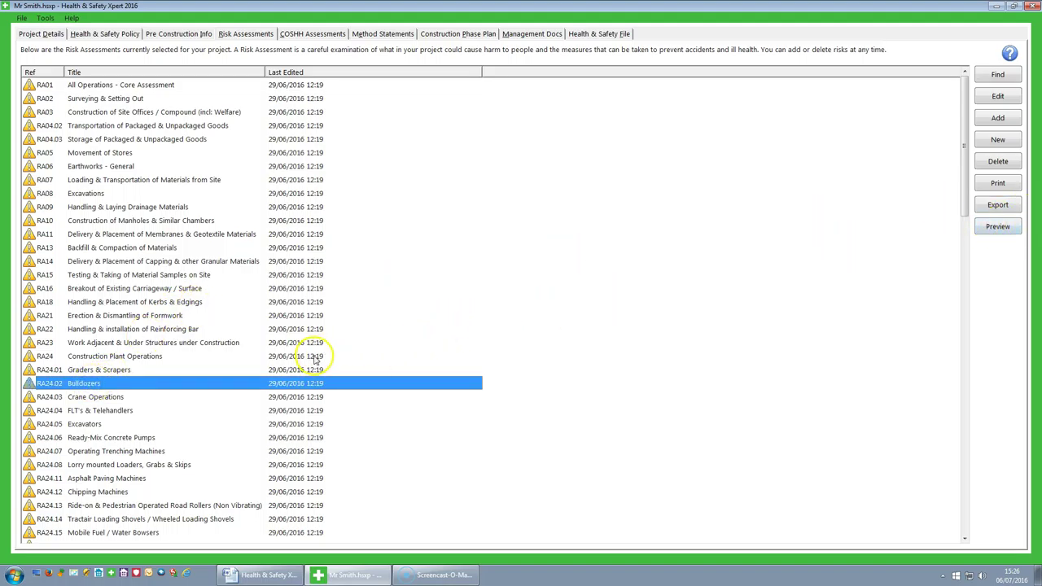
pyautogui.click(997, 228)
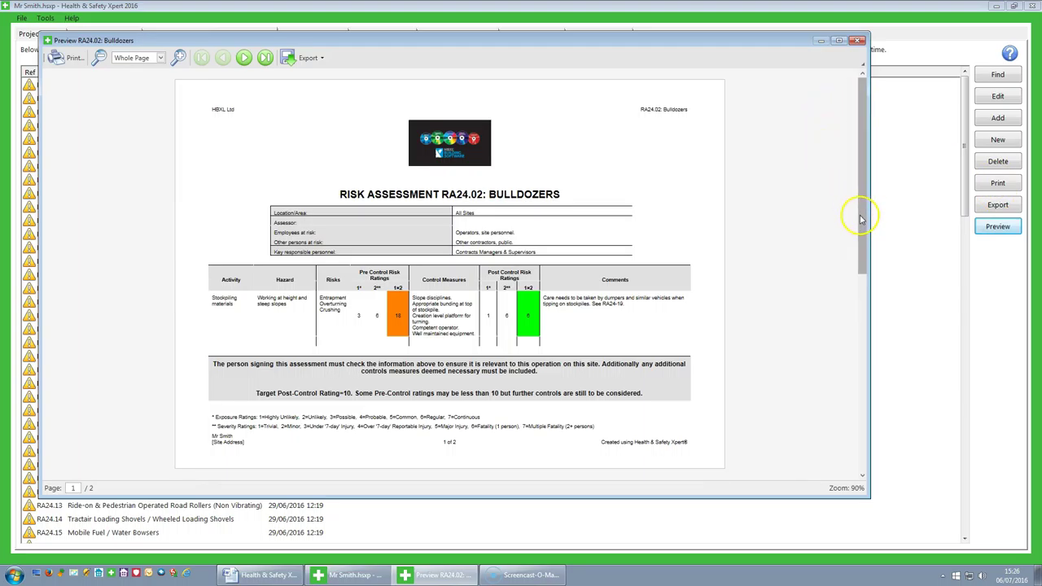
pyautogui.moveTo(861, 220)
pyautogui.mouseDown()
pyautogui.moveTo(855, 388)
pyautogui.moveTo(867, 237)
pyautogui.mouseUp()
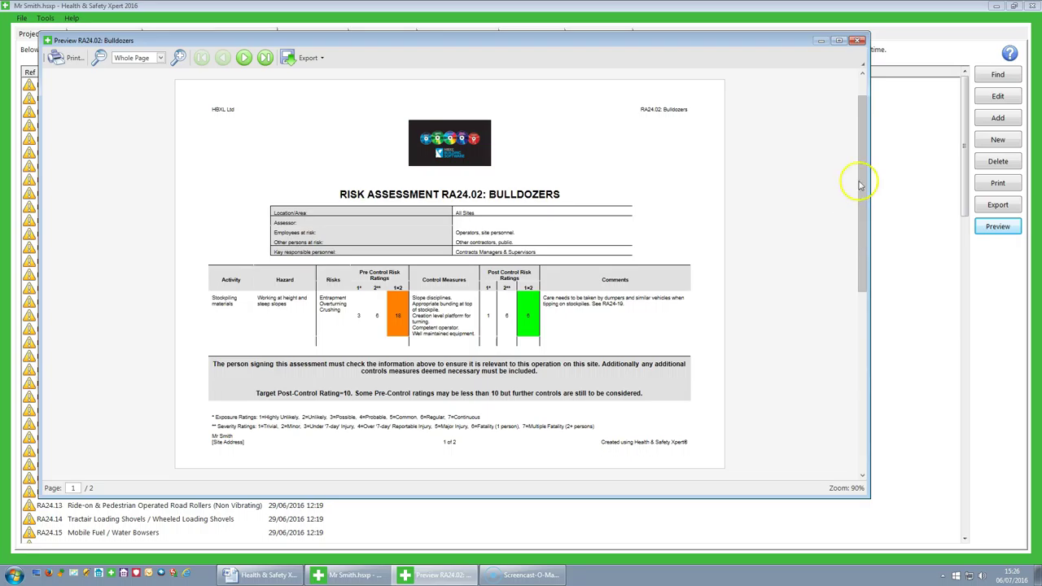
pyautogui.click(856, 40)
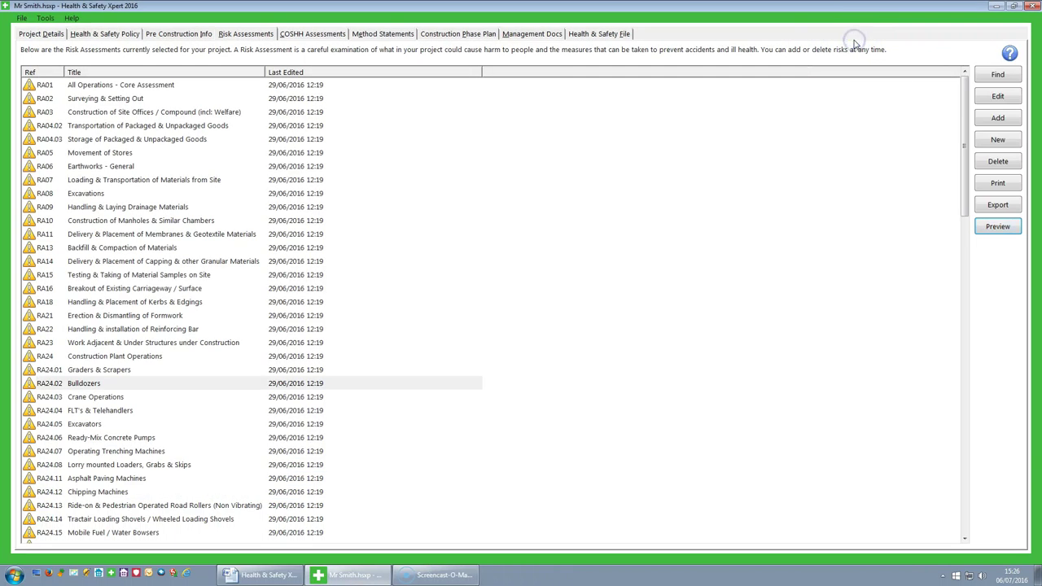
# Open the RA24.02 Bulldozers risk assessment for editing.
pyautogui.click(150, 383)
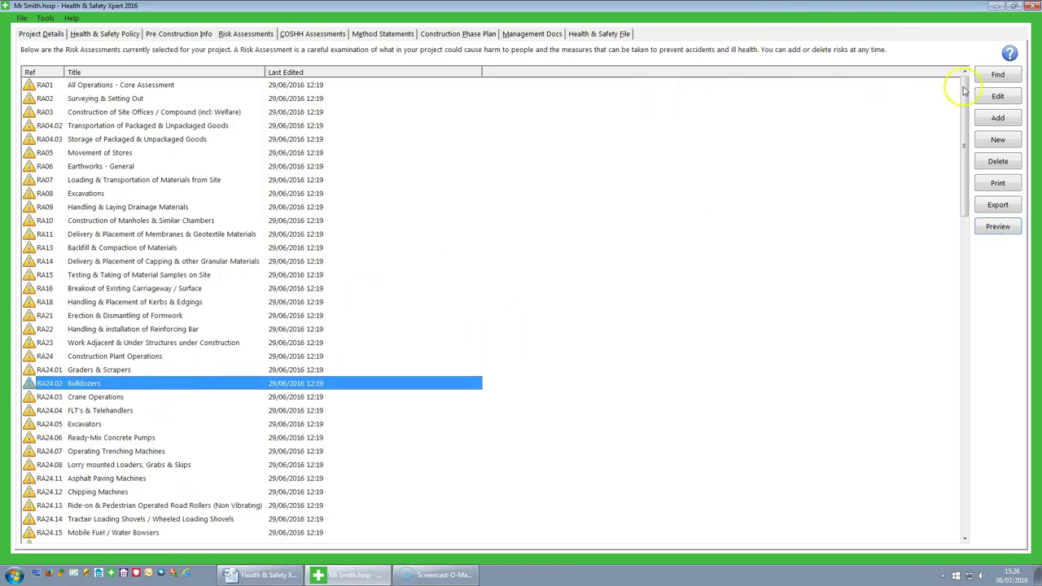
pyautogui.click(999, 96)
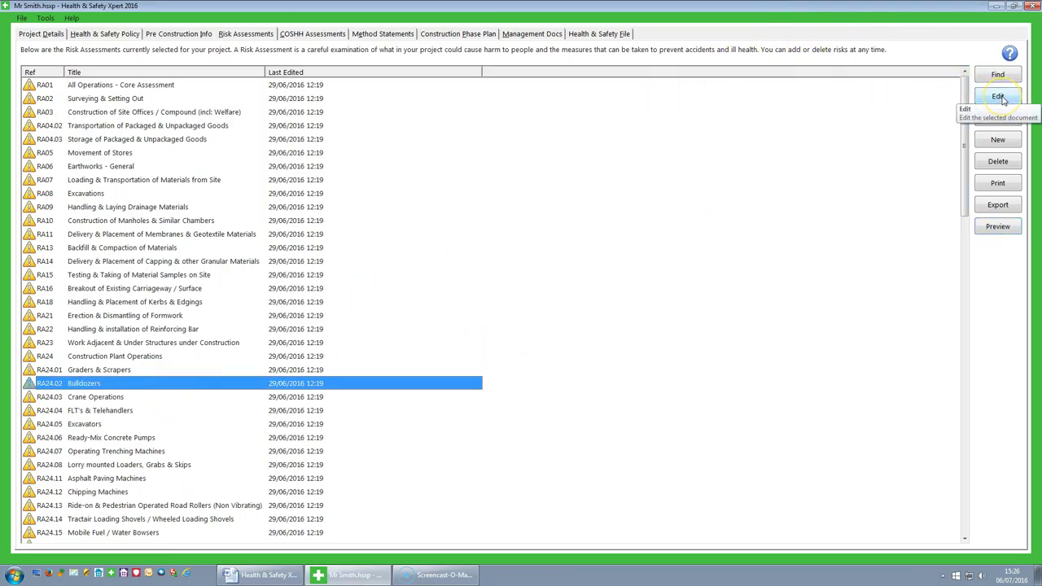
pyautogui.click(1001, 97)
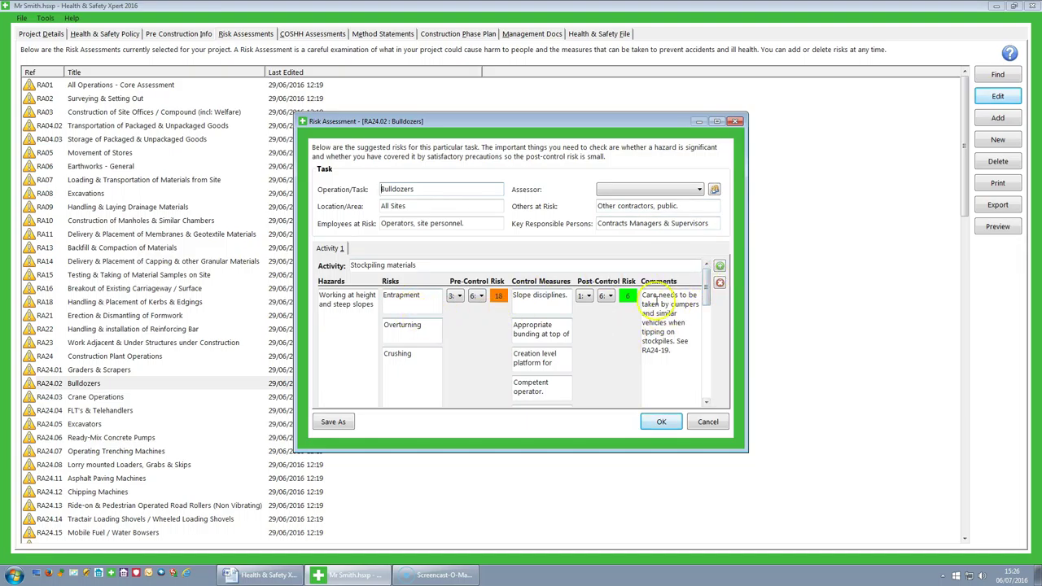
# Append "some more text" to the comments on the existing hazard and delete it again.
pyautogui.click(675, 352)
pyautogui.write('some more text')
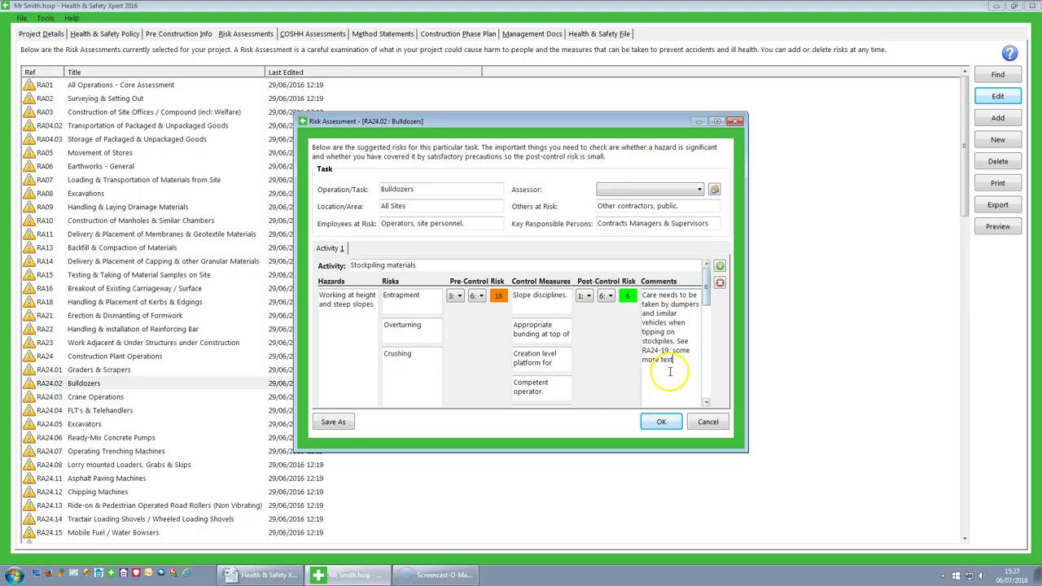
pyautogui.press('BackSpace')
pyautogui.press('BackSpace')
pyautogui.press('BackSpace')
pyautogui.press('BackSpace')
pyautogui.press('BackSpace')
pyautogui.press('BackSpace')
pyautogui.press('BackSpace')
pyautogui.press('BackSpace')
pyautogui.press('BackSpace')
pyautogui.press('BackSpace')
pyautogui.press('BackSpace')
pyautogui.press('BackSpace')
pyautogui.press('BackSpace')
pyautogui.press('BackSpace')
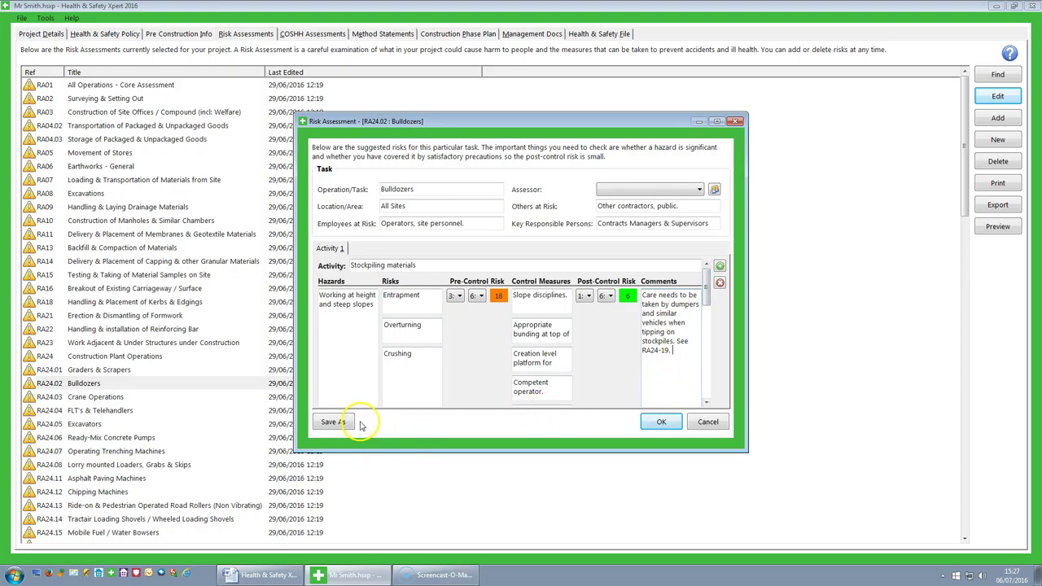
# Add a new hazard row below the existing hazard in the Stockpiling materials activity.
pyautogui.moveTo(705, 295); pyautogui.dragTo(706, 391)
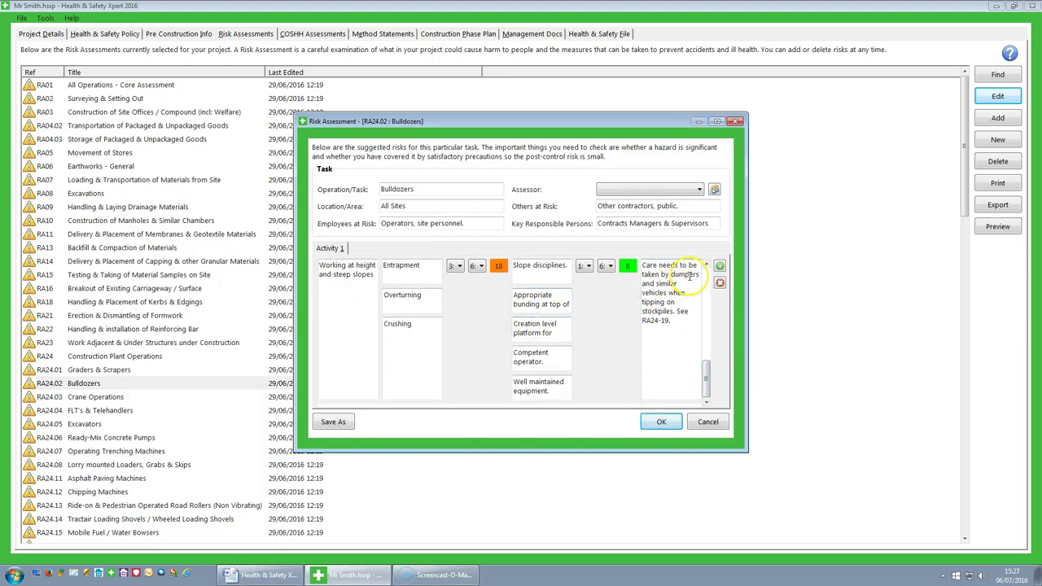
pyautogui.rightClick(349, 358)
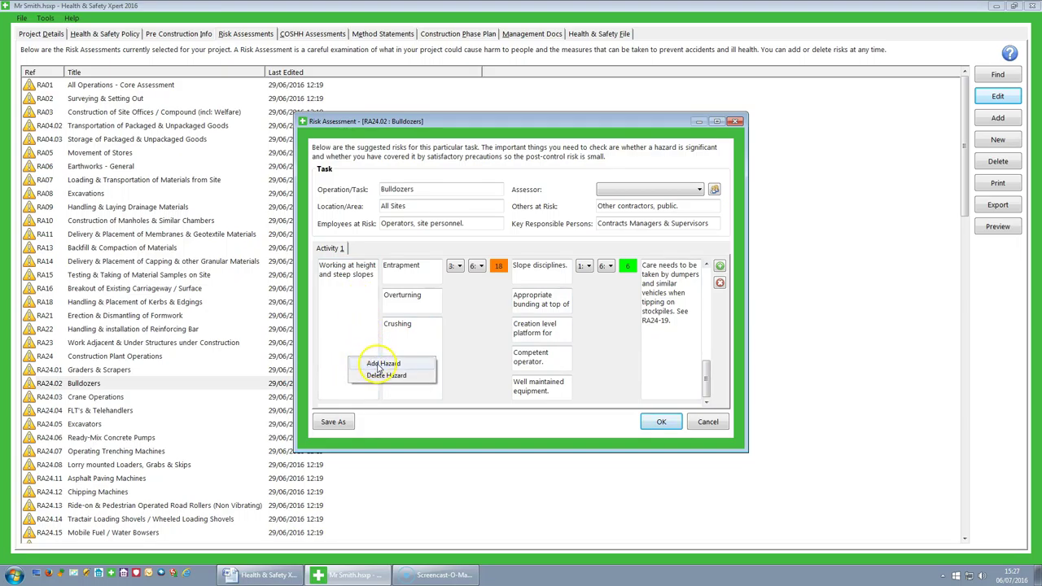
pyautogui.click(379, 364)
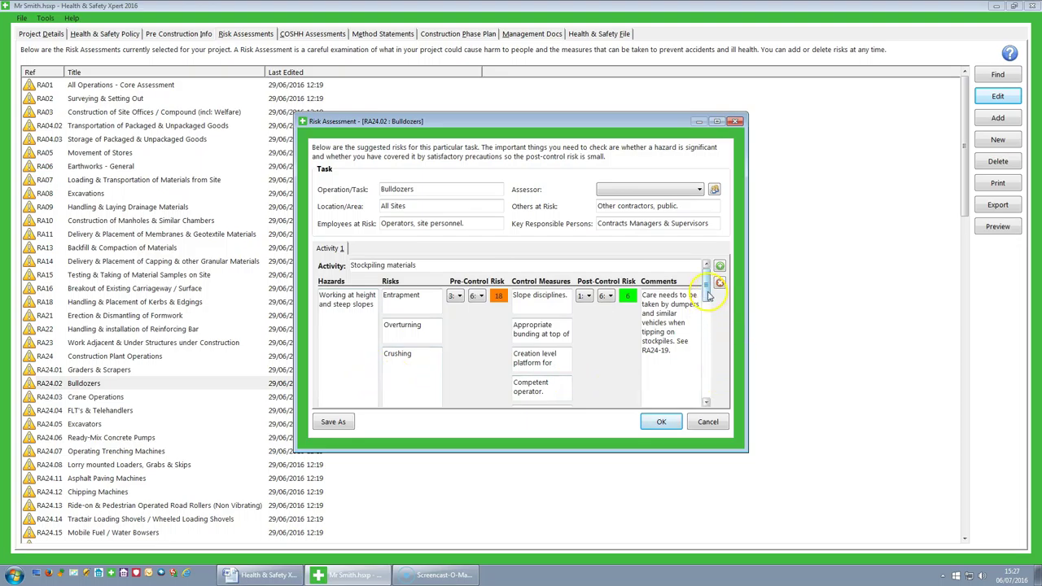
pyautogui.moveTo(708, 295); pyautogui.dragTo(710, 386)
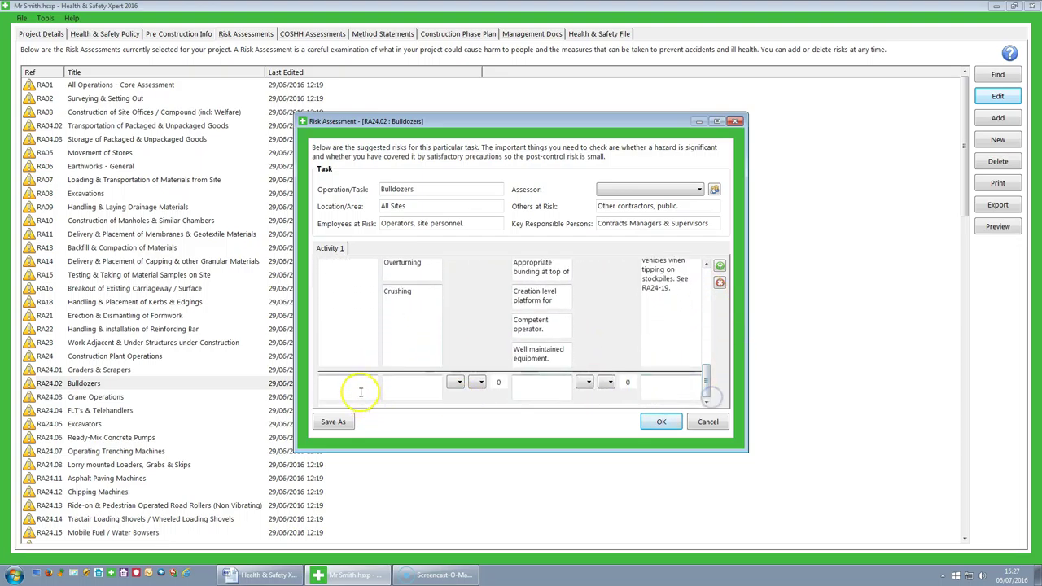
pyautogui.click(330, 385)
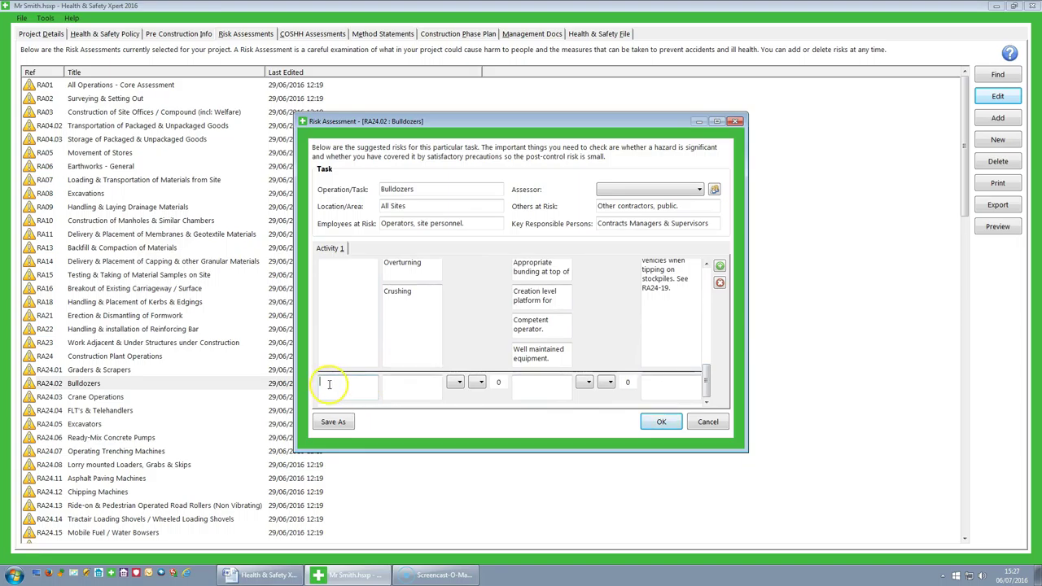
pyautogui.click(460, 383)
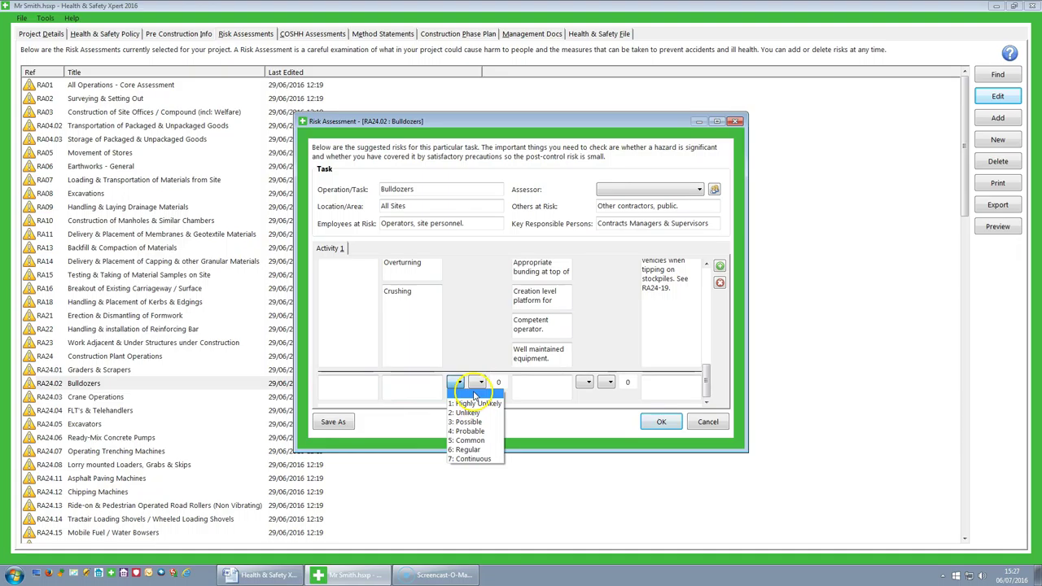
pyautogui.click(474, 395)
pyautogui.click(481, 382)
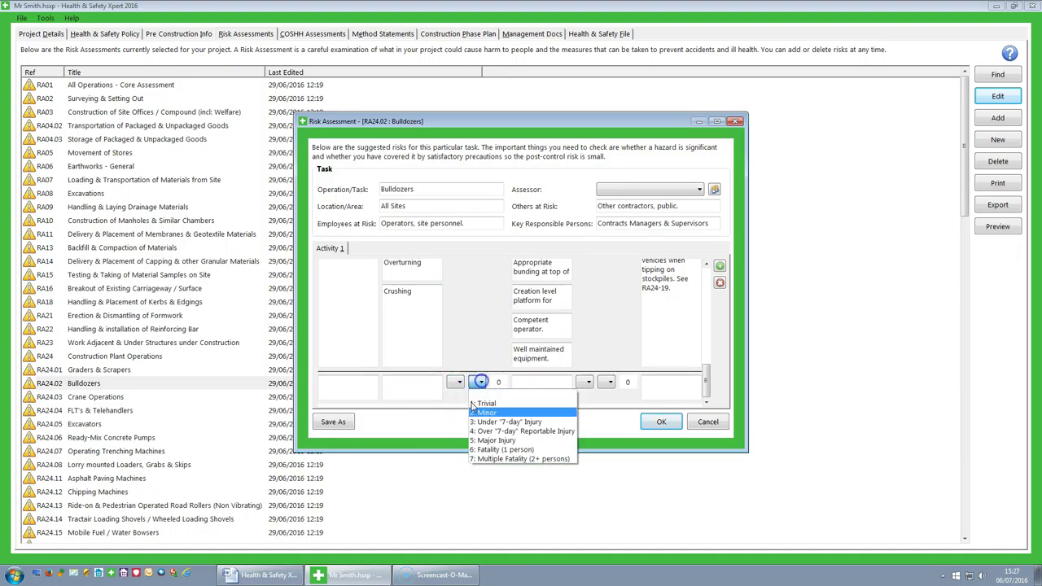
pyautogui.click(530, 393)
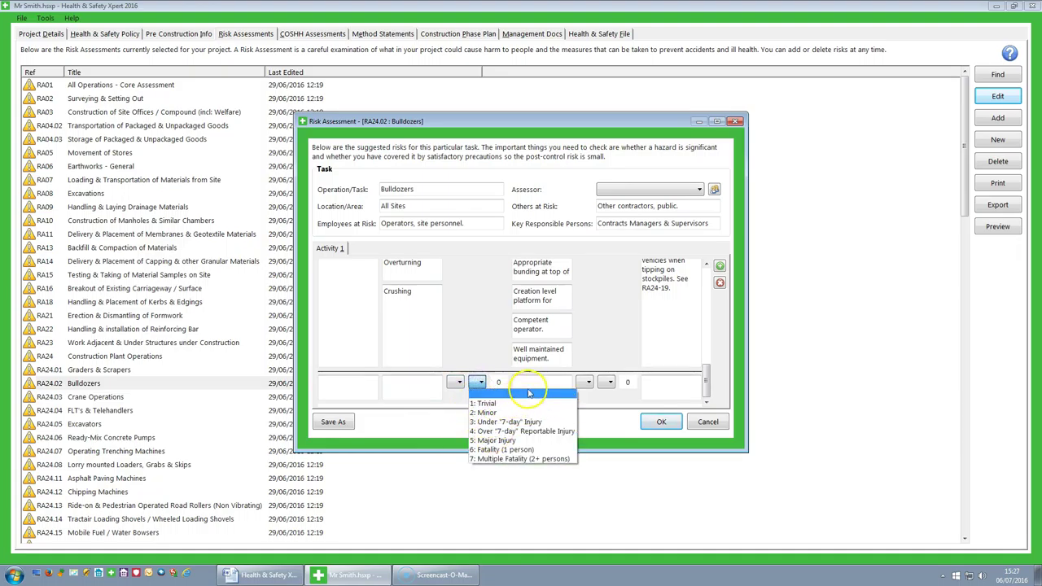
pyautogui.click(525, 393)
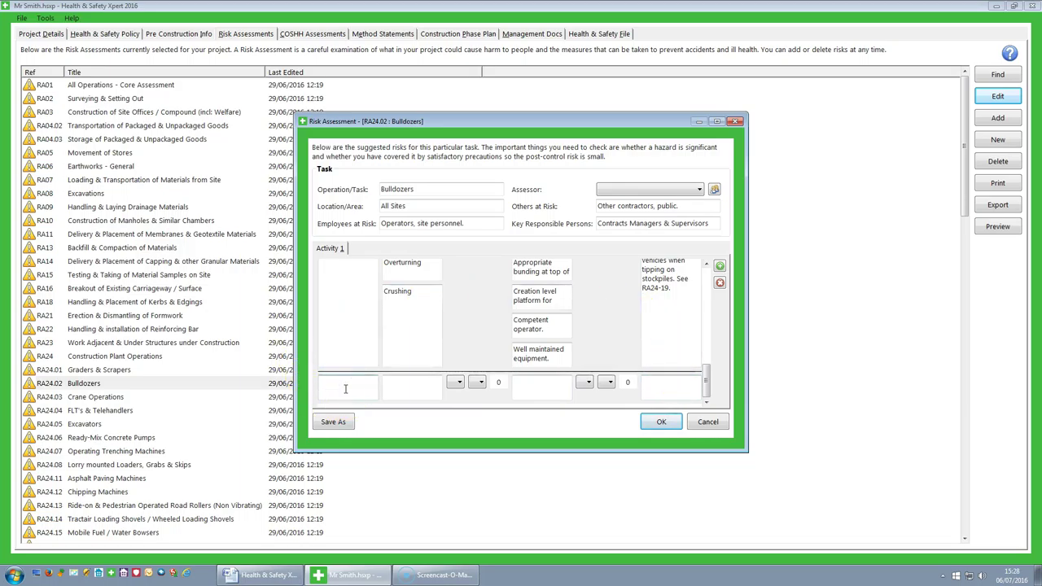
# Enter "A hazard" as the new row's hazard and "somneone will get run over" as its risk.
pyautogui.write('A hazard')
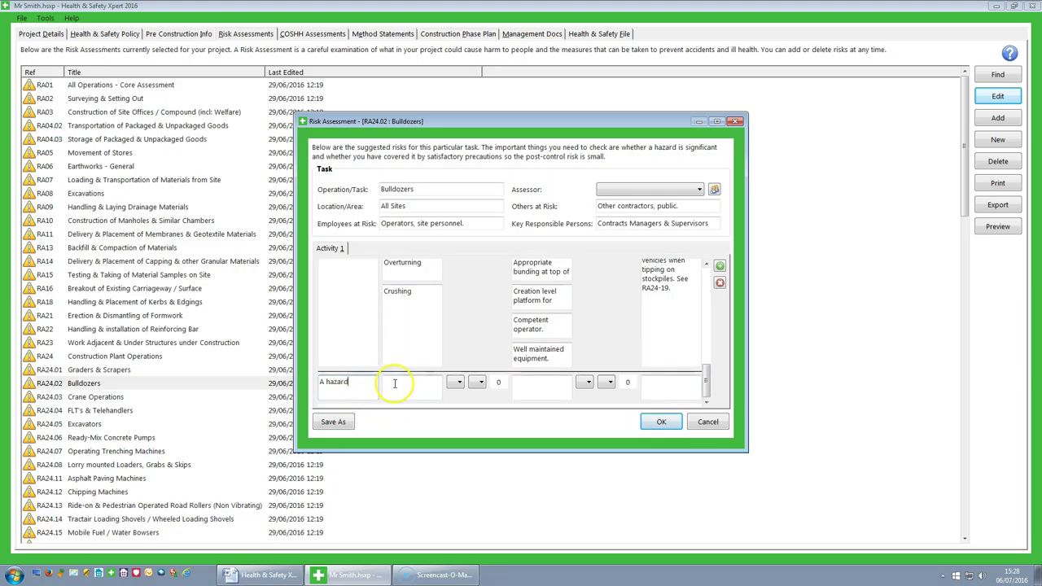
pyautogui.click(392, 385)
pyautogui.write('somneone wi')
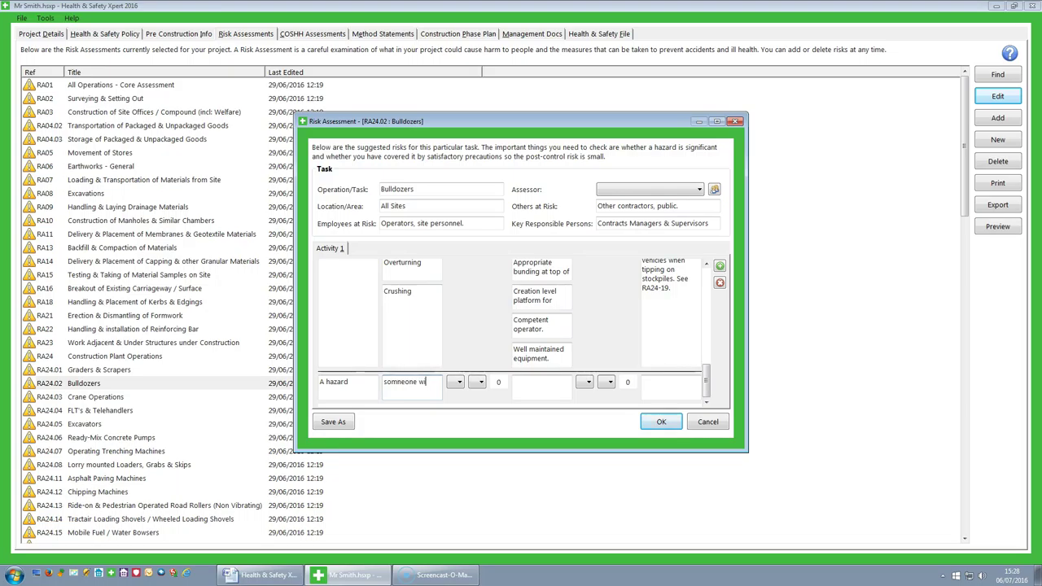
pyautogui.write('ll get run over')
# Rate the new hazard's pre-control risk as 6: Regular and 6: Fatality (1 person), and enter "Control Measure" as its control measure.
pyautogui.click(460, 383)
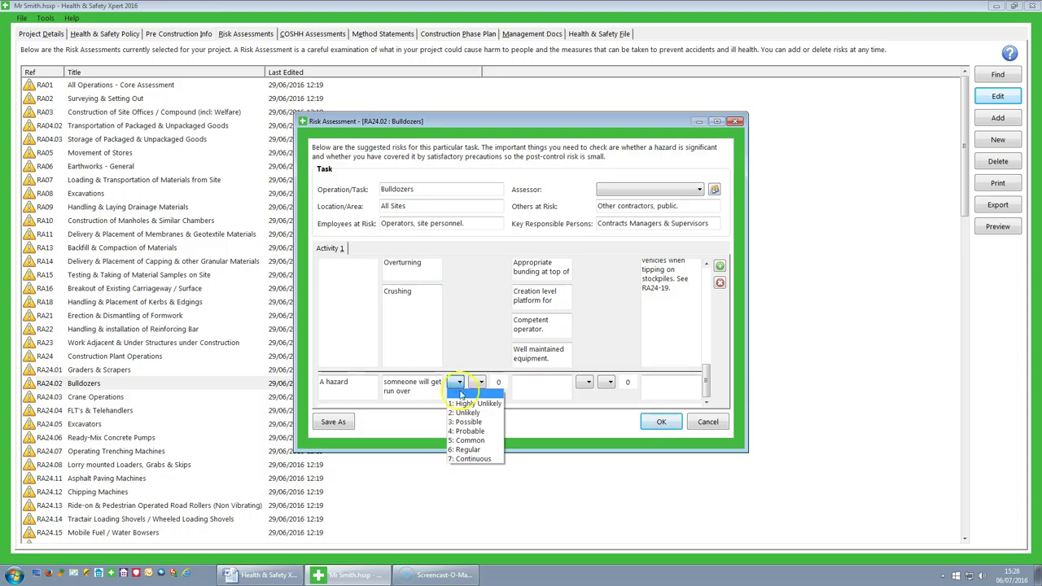
pyautogui.click(467, 451)
pyautogui.click(481, 383)
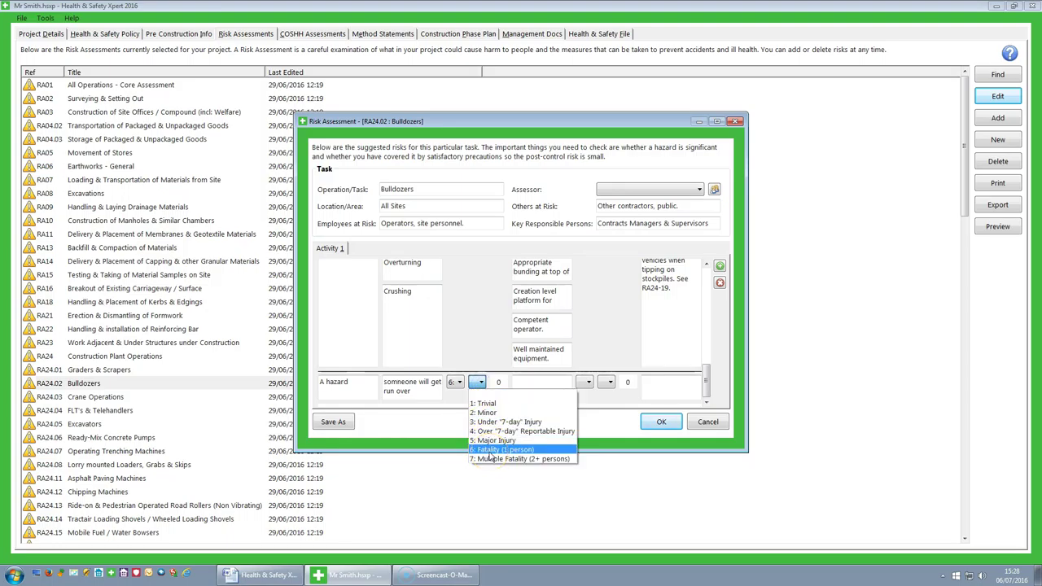
pyautogui.click(492, 455)
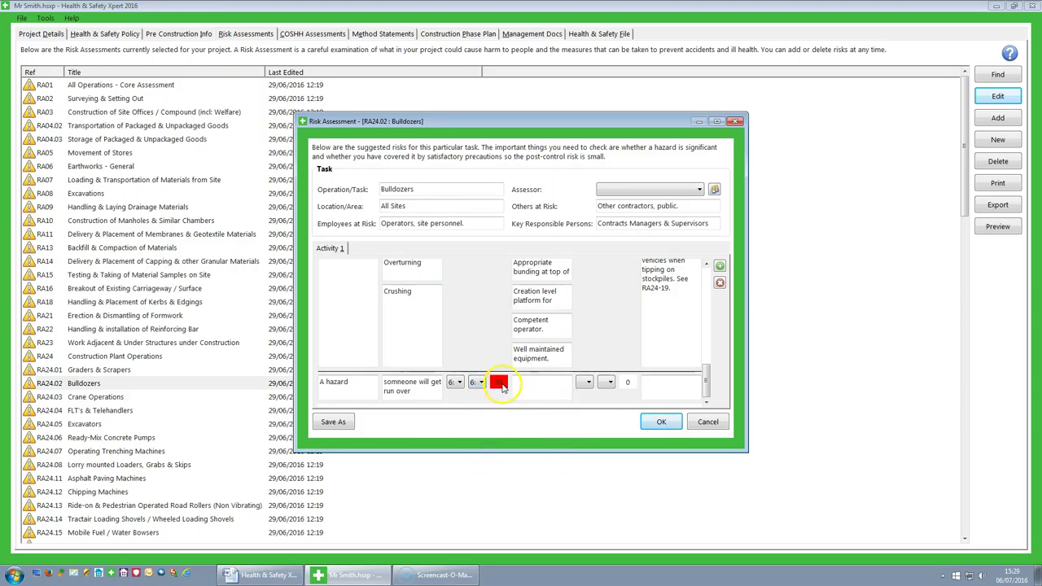
pyautogui.click(521, 383)
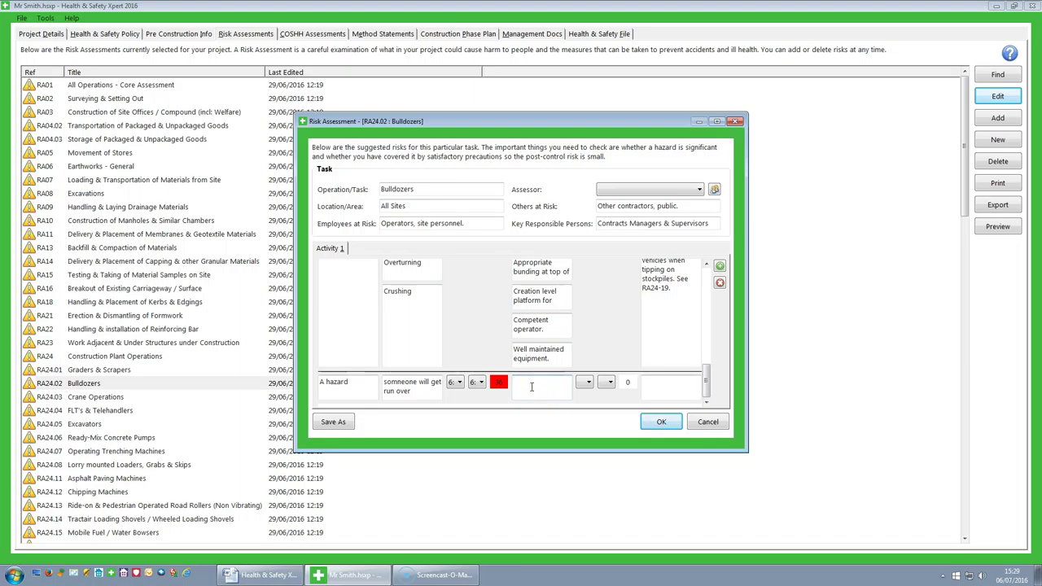
pyautogui.write('Control Measure')
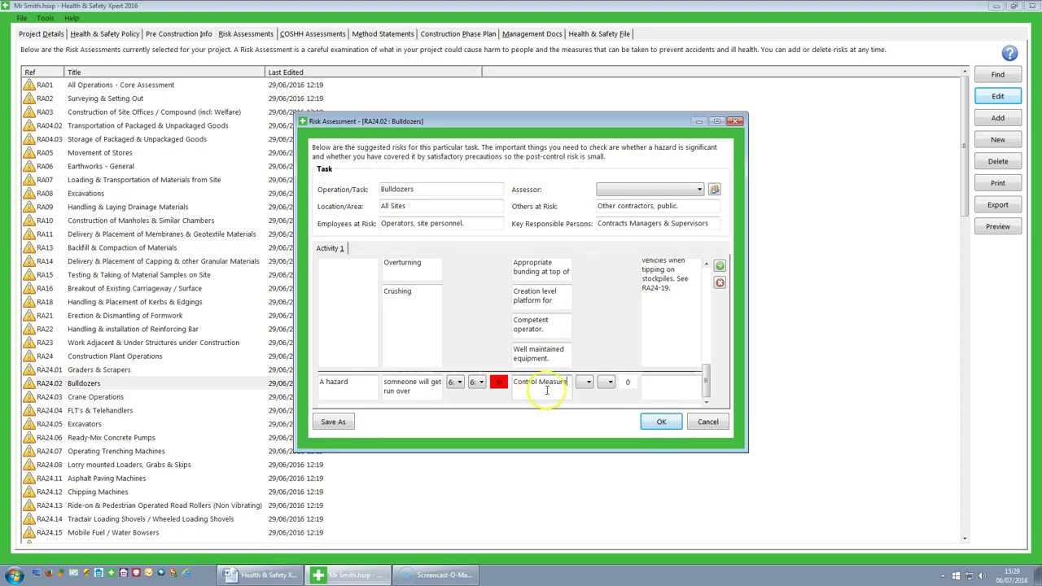
# Rate the new hazard's post-control risk as 2: Unlikely and 6: Fatality (1 person), and enter "see comment" in its comments.
pyautogui.click(586, 382)
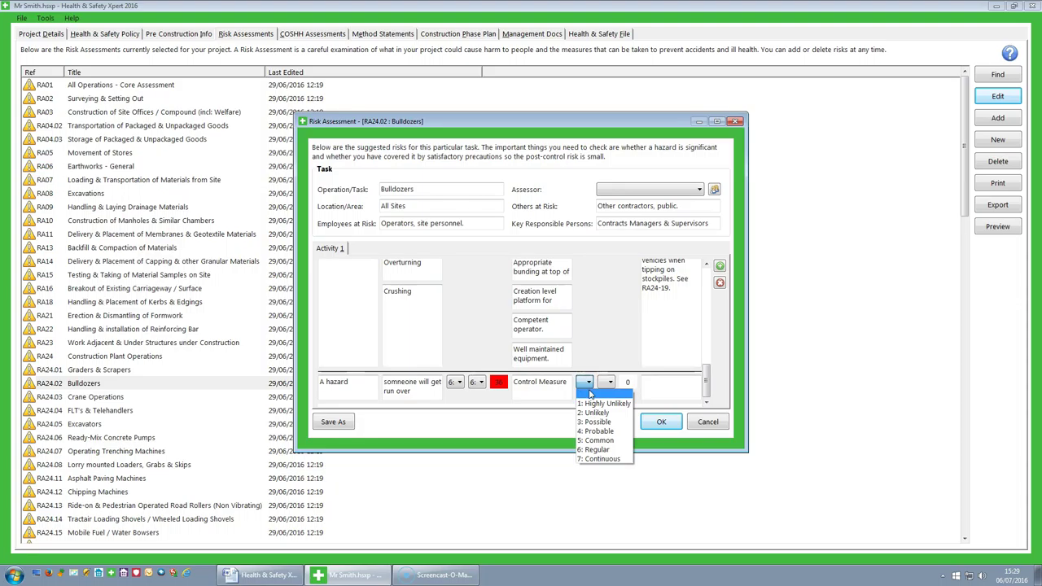
pyautogui.click(593, 413)
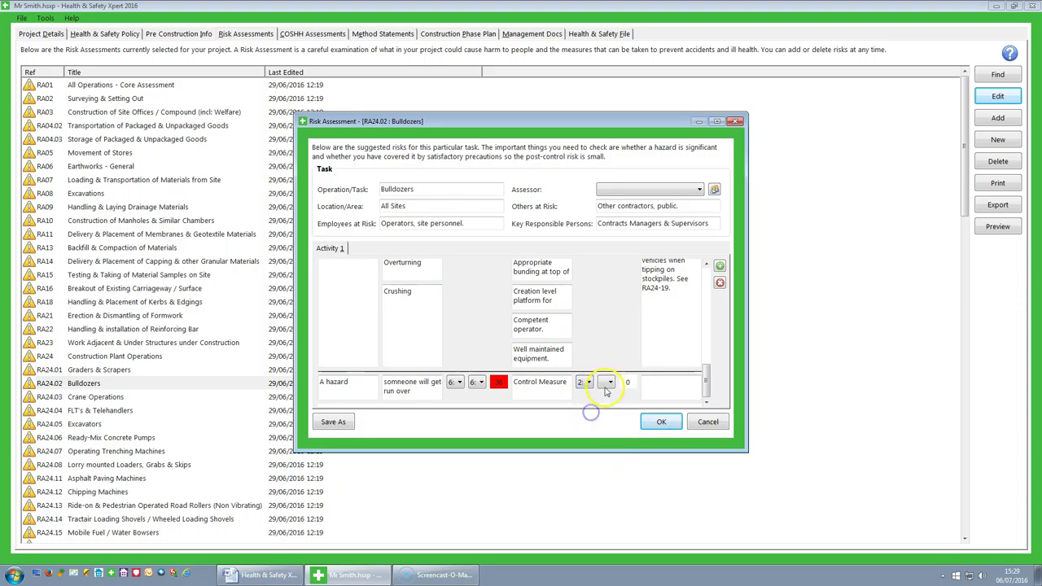
pyautogui.click(607, 382)
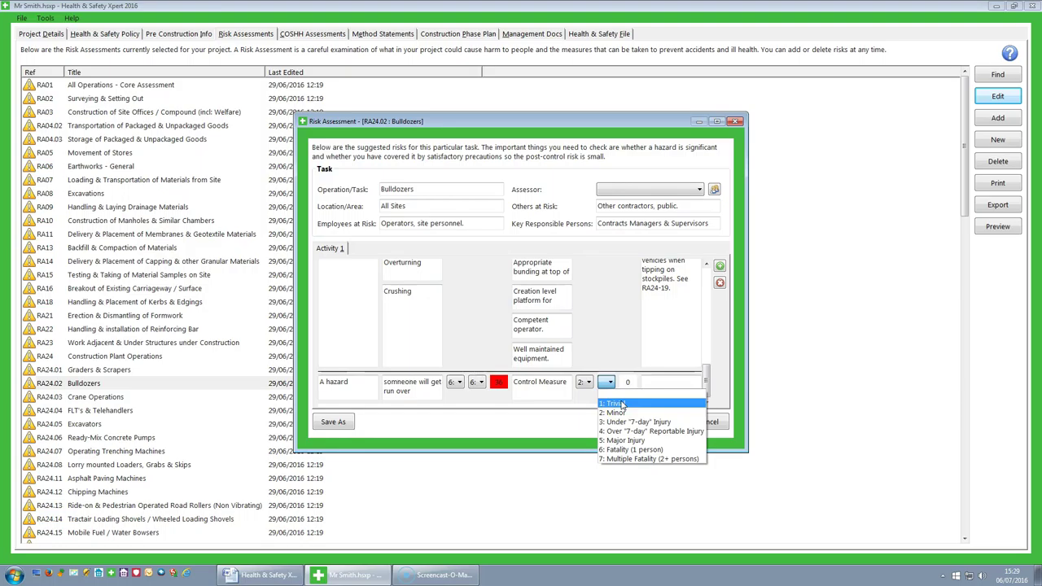
pyautogui.click(622, 450)
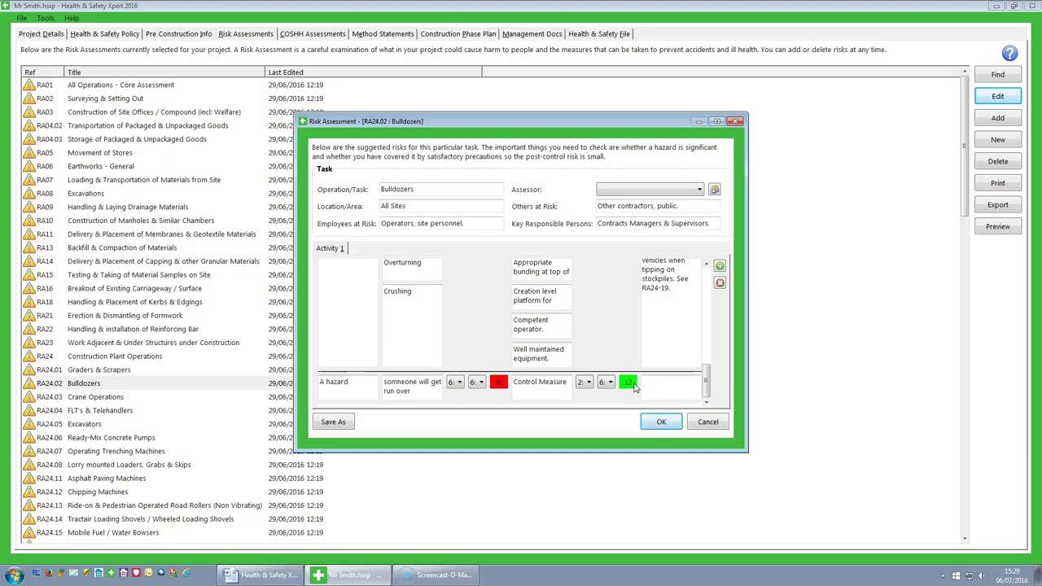
pyautogui.click(661, 385)
pyautogui.write('see comment')
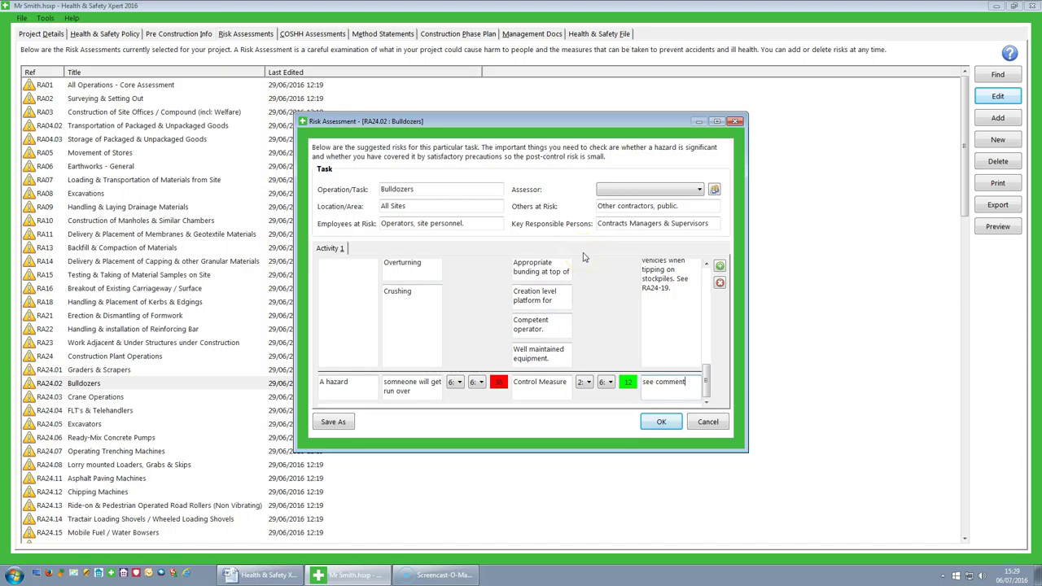
# Save the edited Bulldozers assessment as a new library document, with the document mapping set to "Use my new document as default".
pyautogui.click(333, 423)
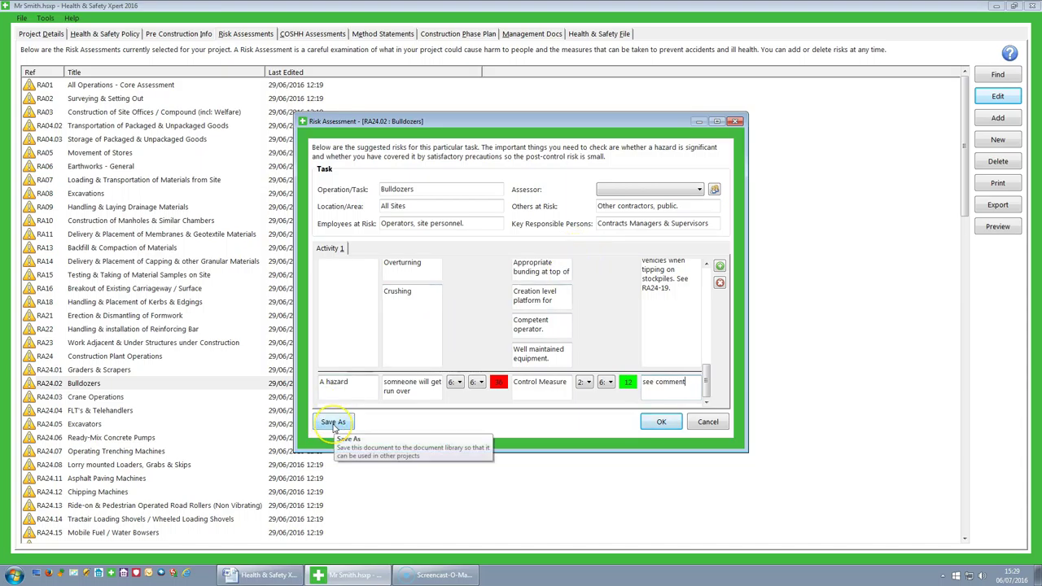
pyautogui.click(333, 423)
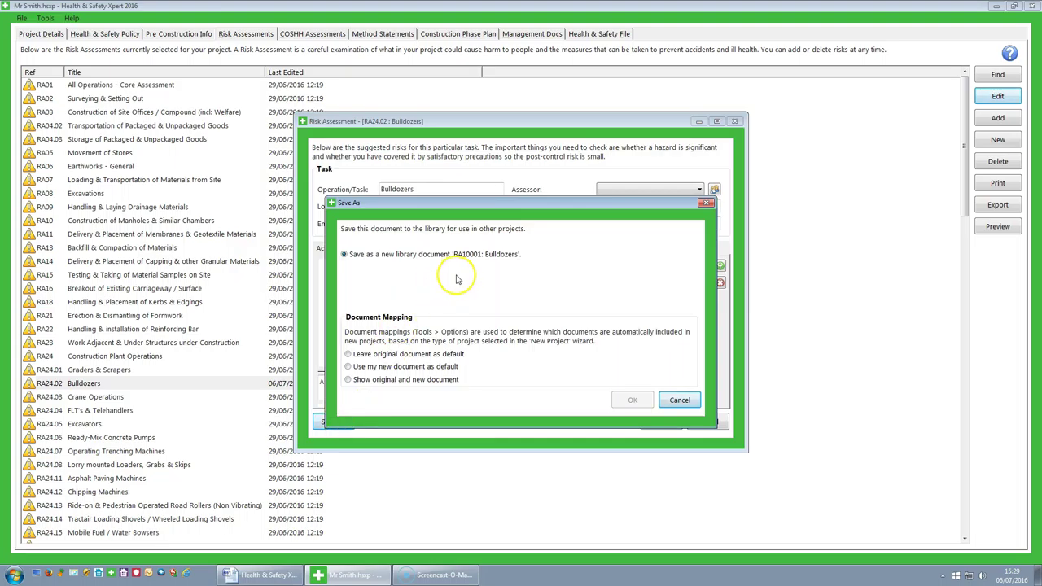
pyautogui.click(424, 256)
pyautogui.click(481, 259)
pyautogui.click(348, 355)
pyautogui.click(348, 367)
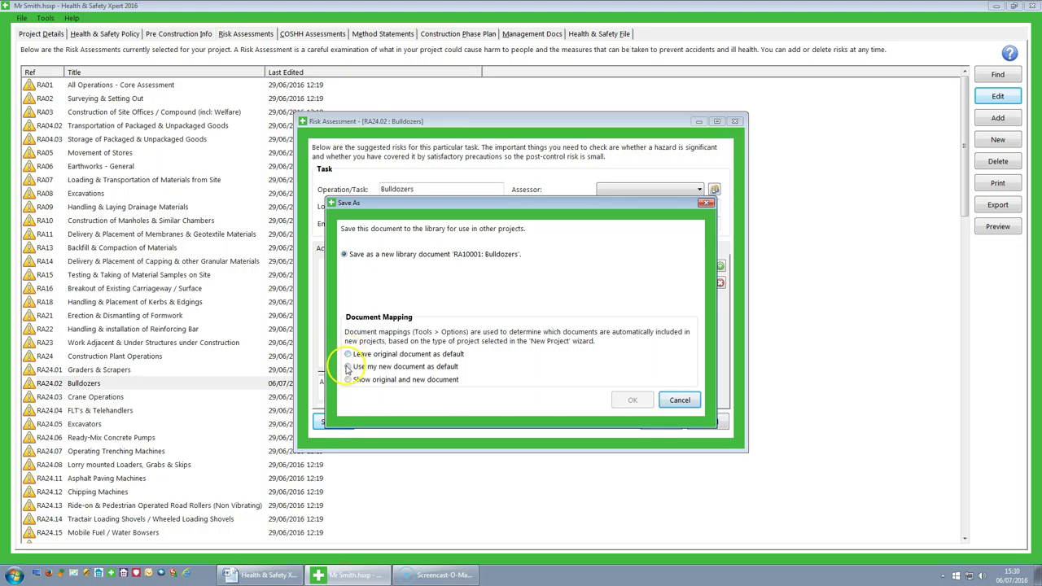
pyautogui.click(348, 367)
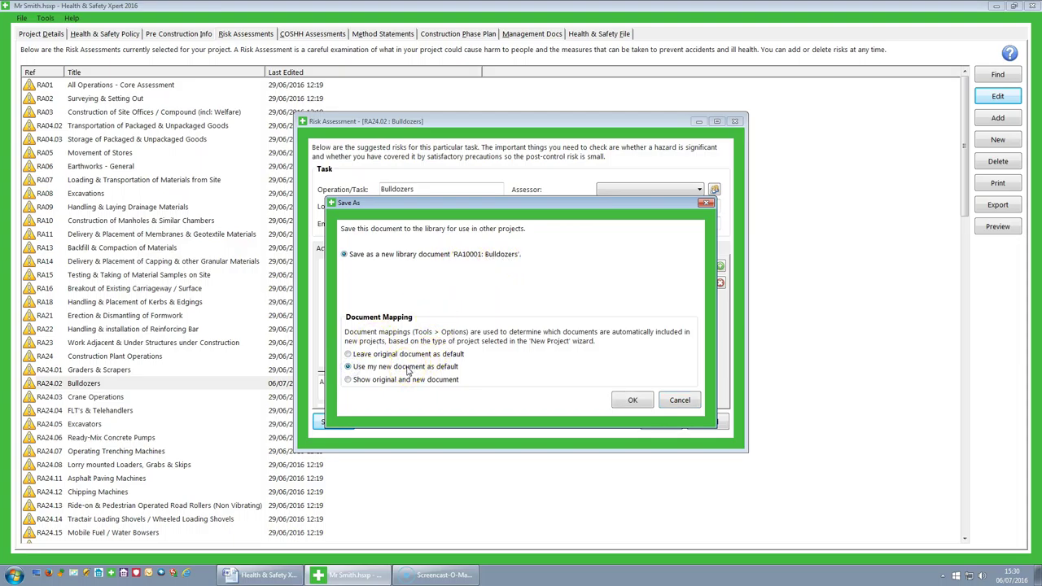
pyautogui.click(348, 380)
pyautogui.click(352, 357)
pyautogui.click(348, 355)
pyautogui.click(347, 367)
pyautogui.click(348, 380)
pyautogui.click(348, 382)
pyautogui.click(348, 354)
pyautogui.click(349, 356)
pyautogui.click(354, 371)
pyautogui.click(633, 400)
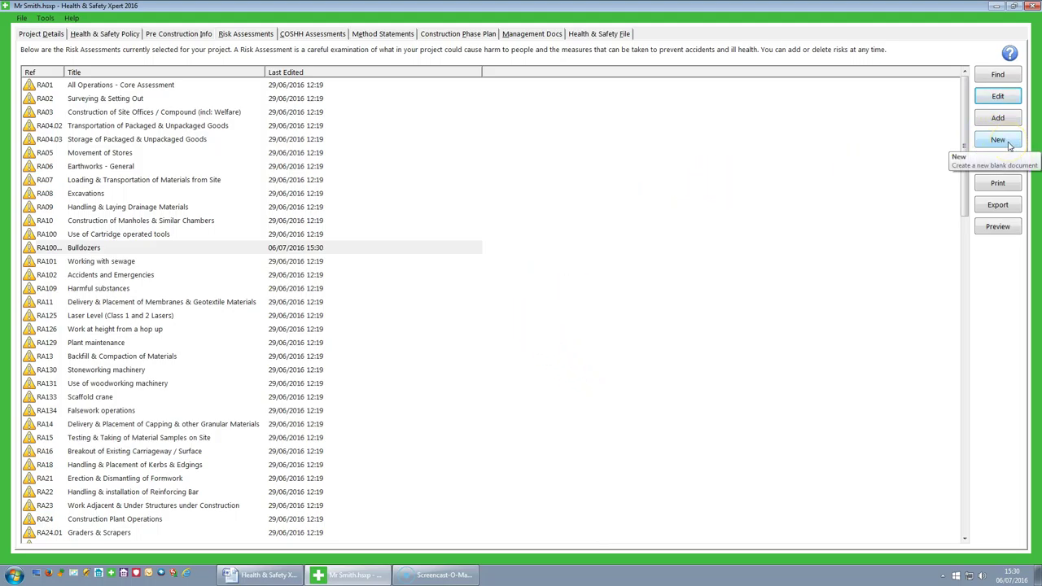
# Create a new blank risk assessment, add two extra hazard rows to its activity, and discard it without saving.
pyautogui.click(1009, 145)
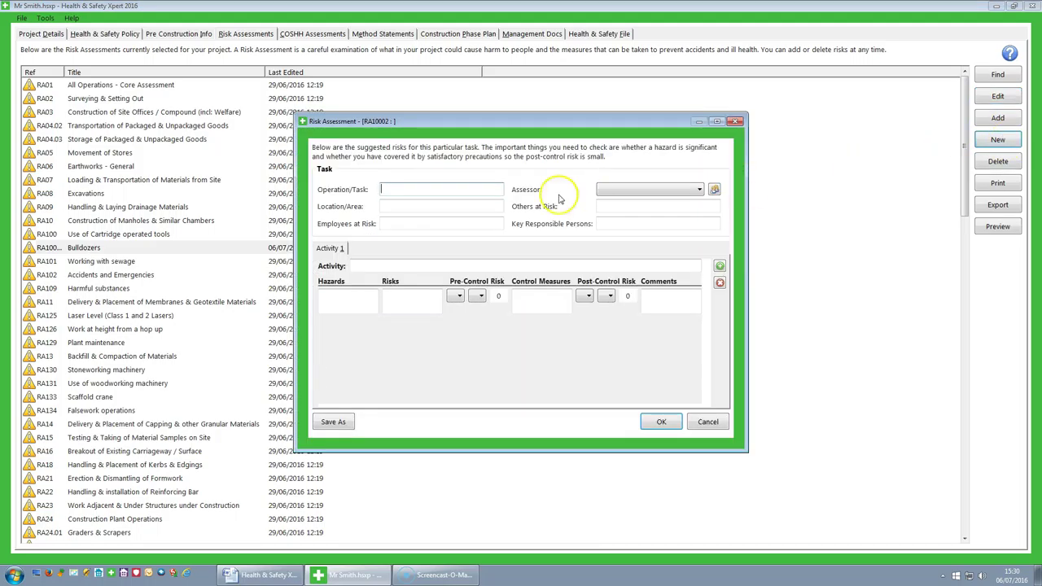
pyautogui.click(477, 190)
pyautogui.rightClick(347, 301)
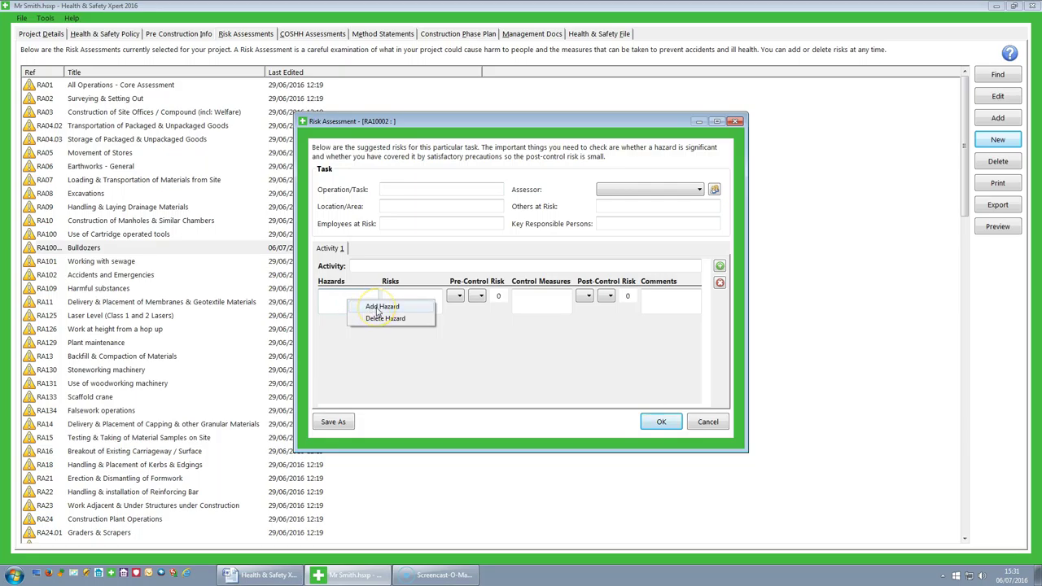
pyautogui.click(377, 308)
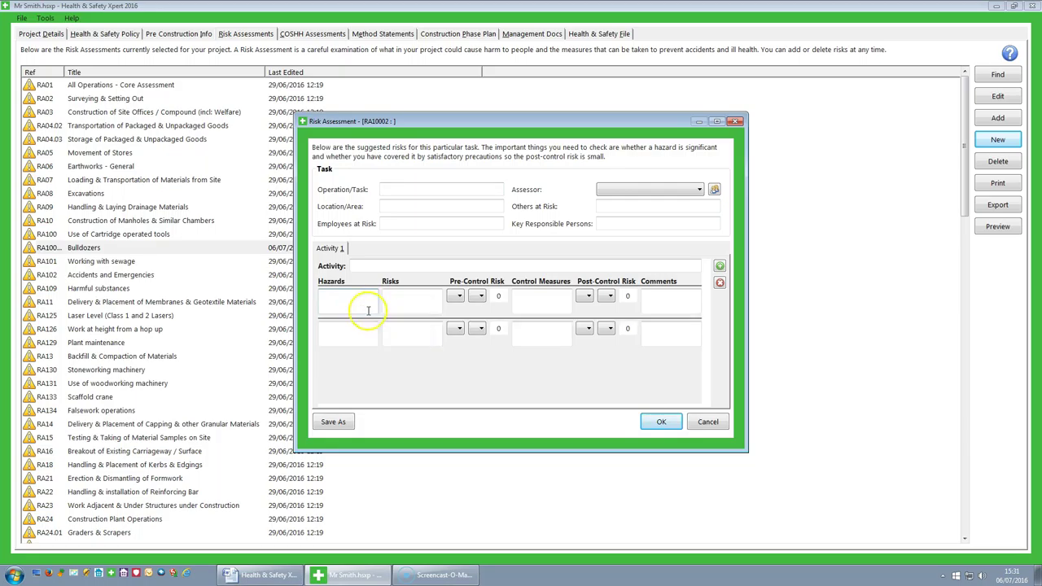
pyautogui.click(352, 332)
pyautogui.rightClick(352, 331)
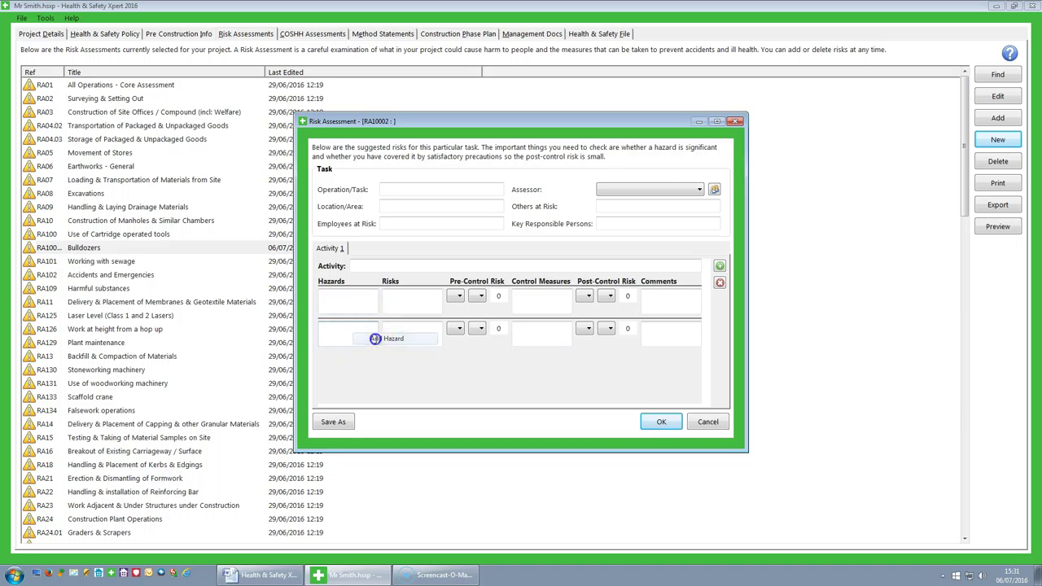
pyautogui.click(380, 337)
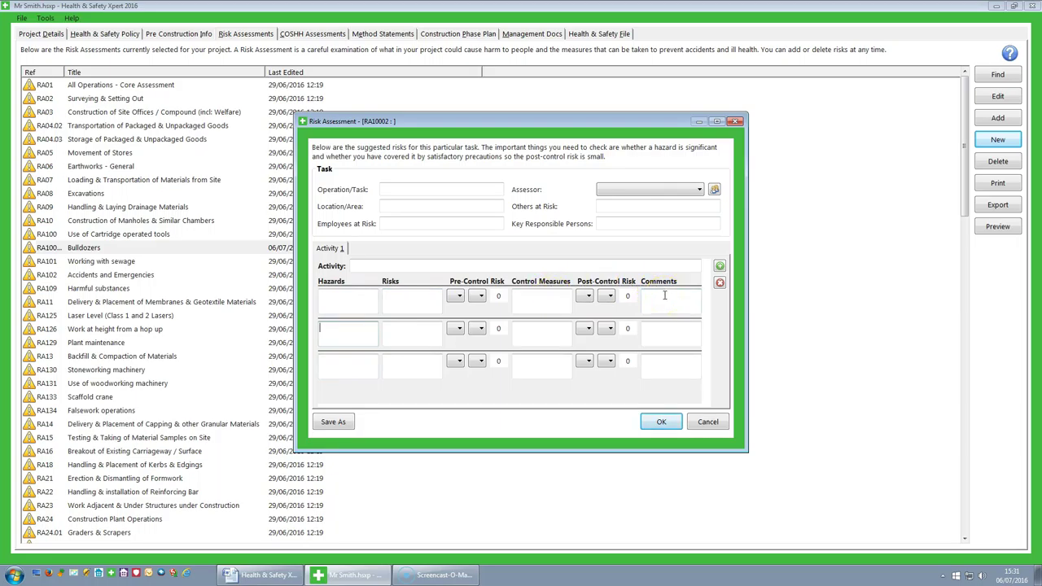
pyautogui.click(707, 422)
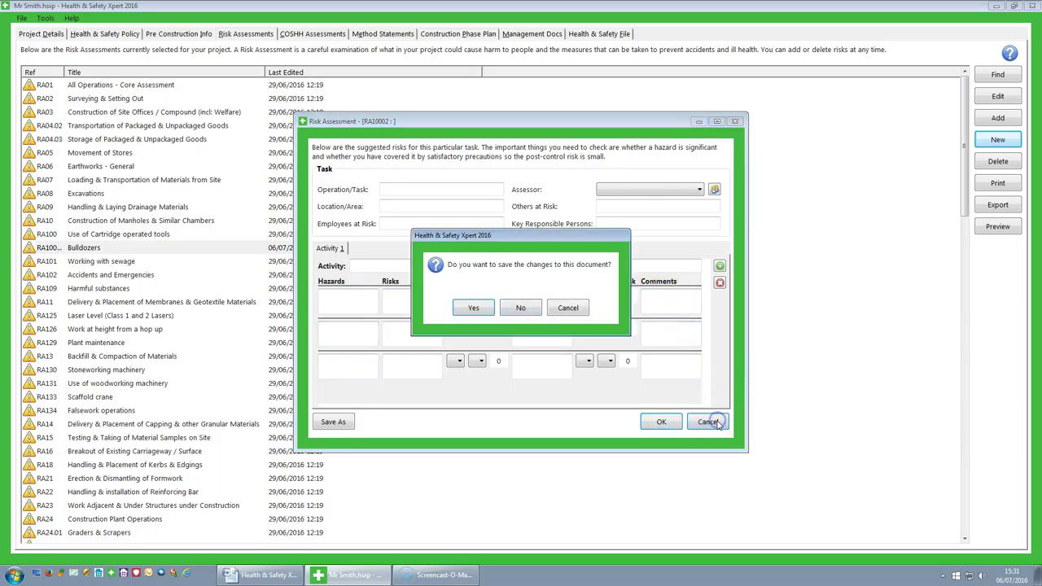
pyautogui.click(521, 309)
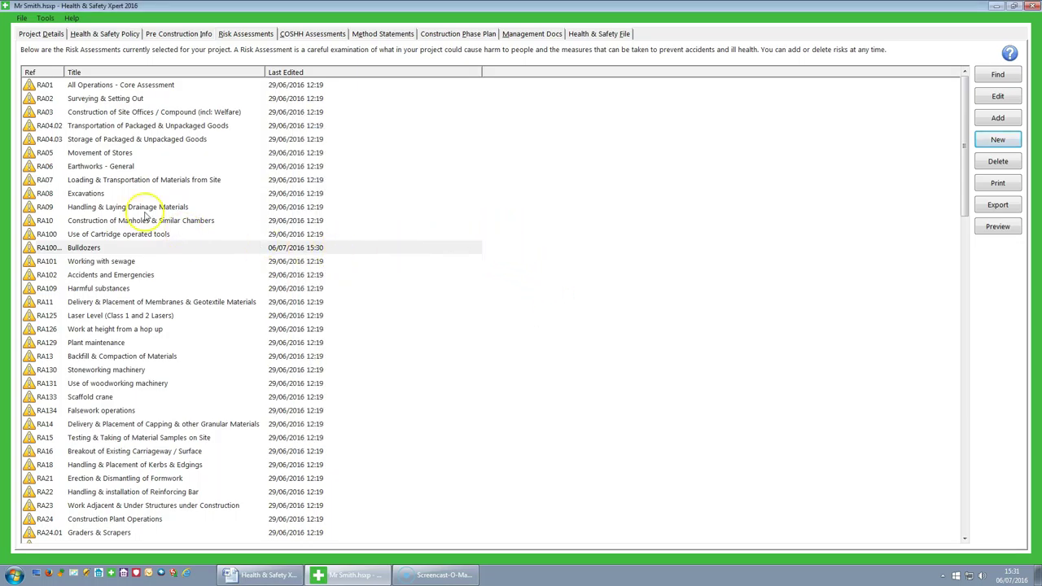
# Examine the library risk assessments available to add to the project, and close the list without adding any.
pyautogui.click(164, 340)
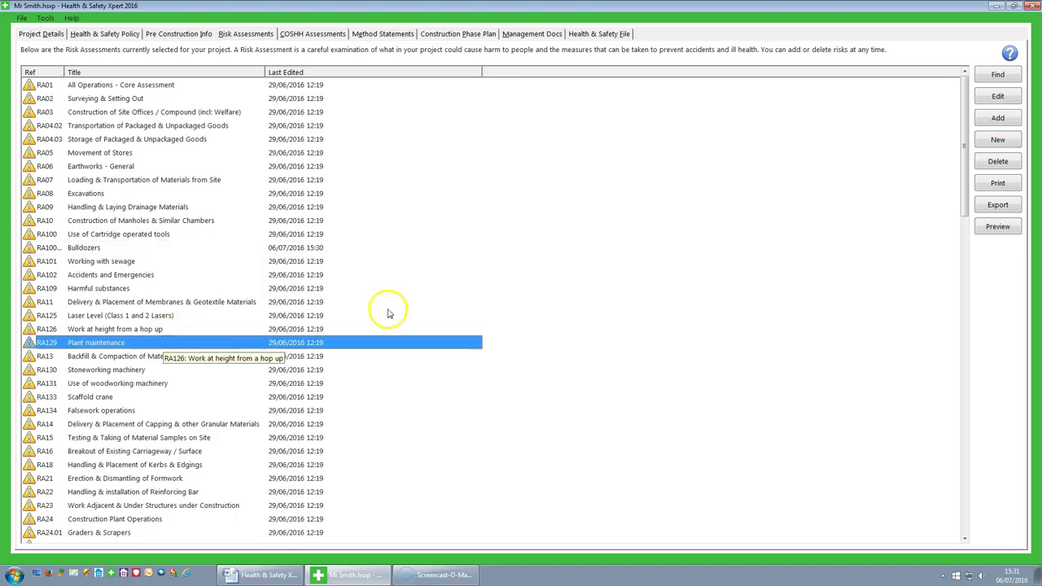
pyautogui.click(998, 119)
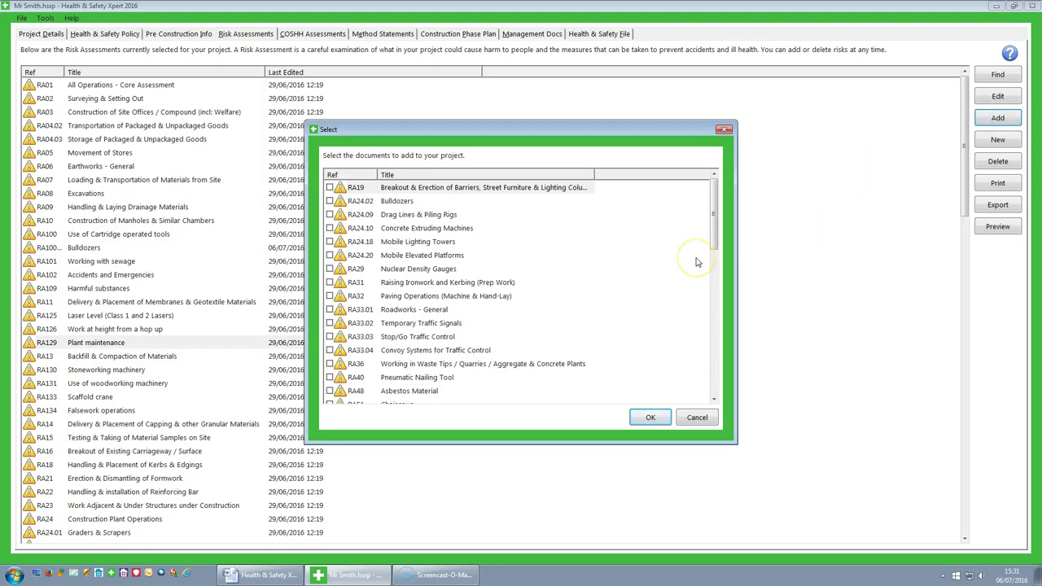
pyautogui.moveTo(711, 219); pyautogui.dragTo(715, 368)
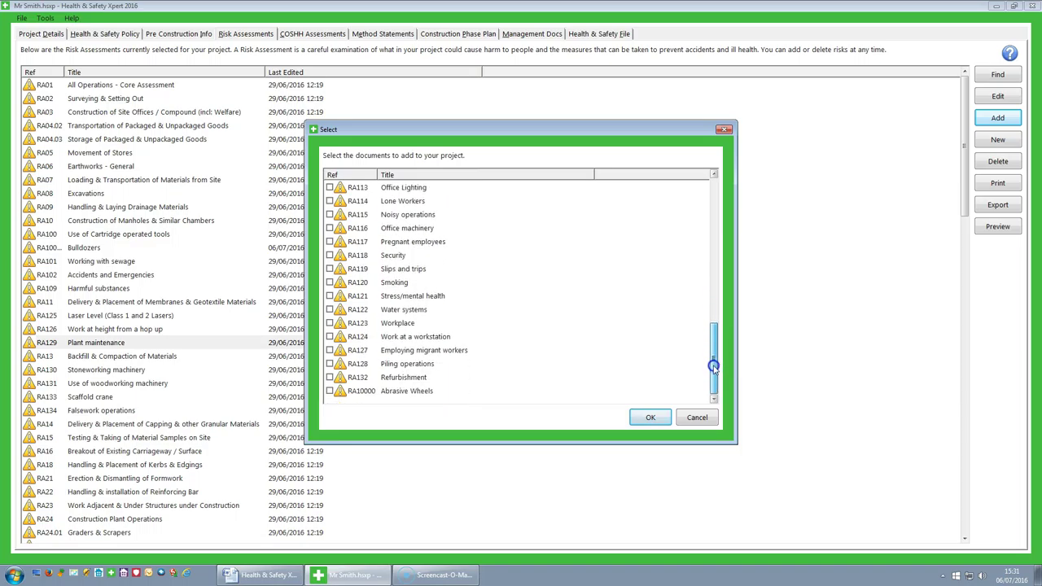
pyautogui.click(698, 419)
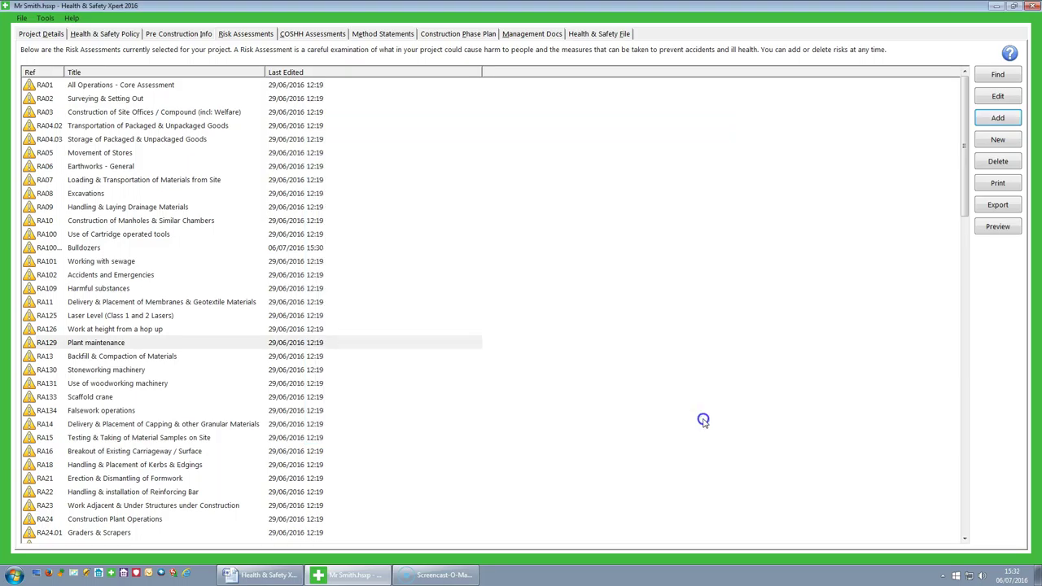